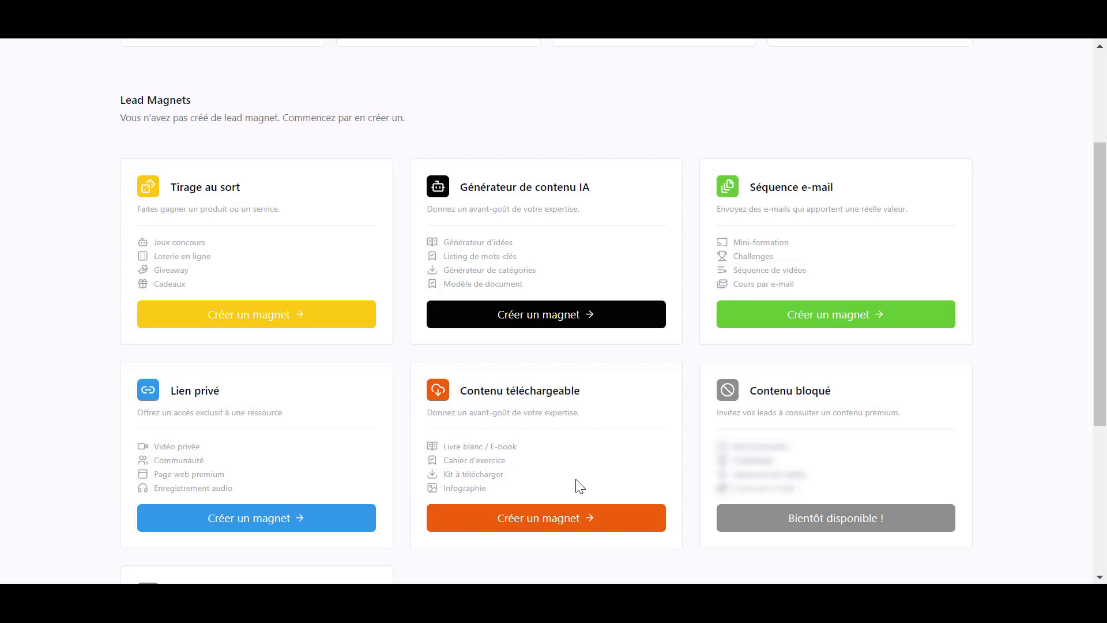
# - Start creating a new "Contenu téléchargeable" lead magnet and dismiss its introduction video
pyautogui.scroll(-2, 606, 462)
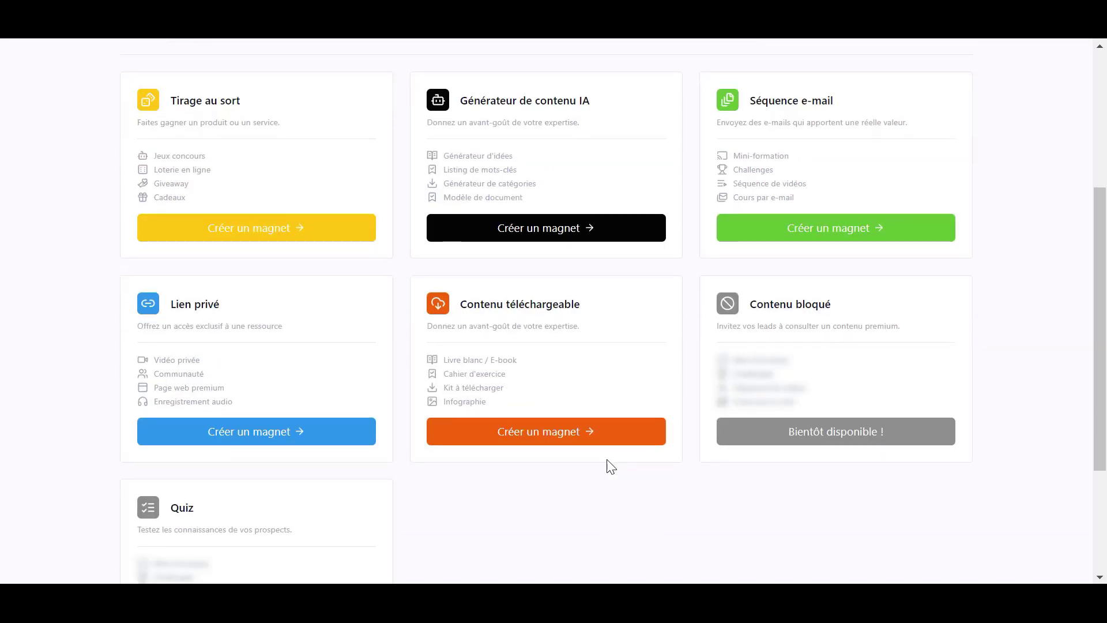
pyautogui.scroll(2, 611, 466)
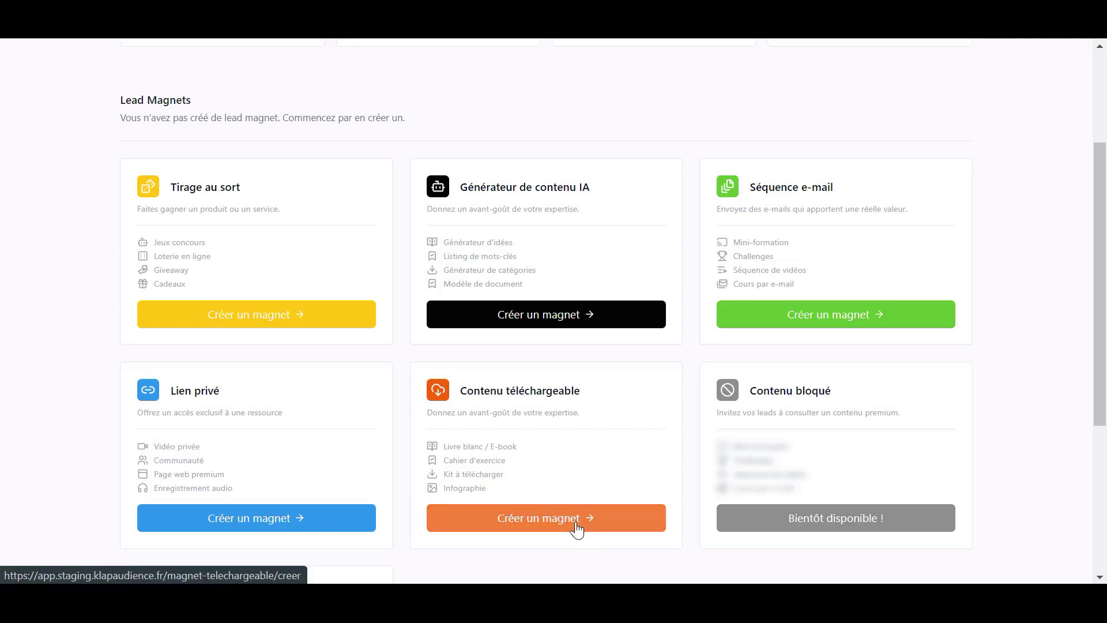
pyautogui.scroll(3, 592, 431)
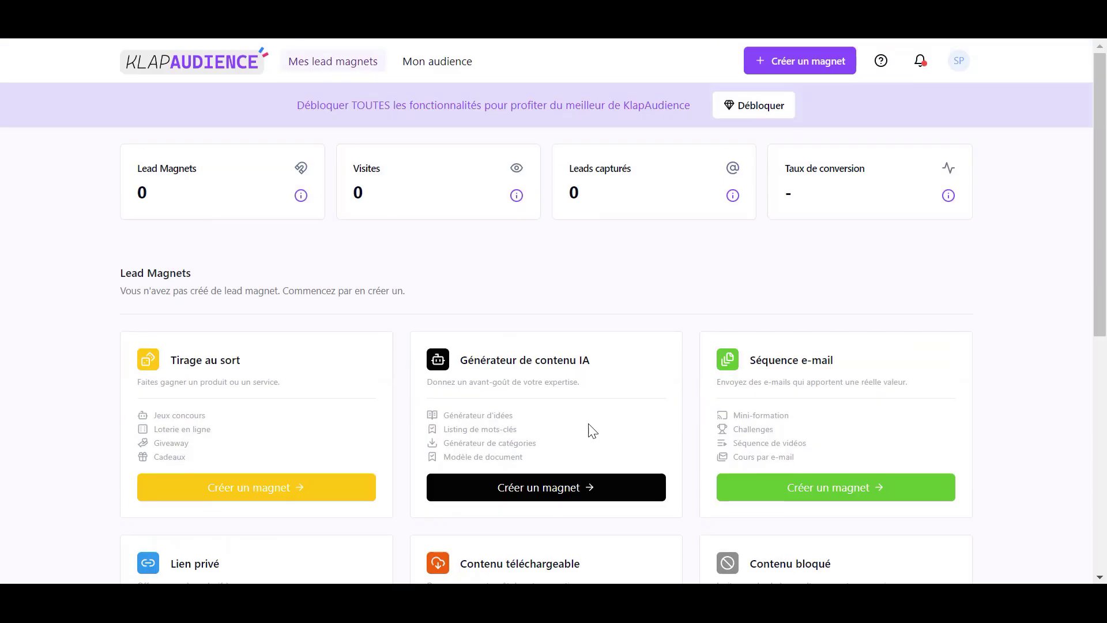
pyautogui.click(819, 64)
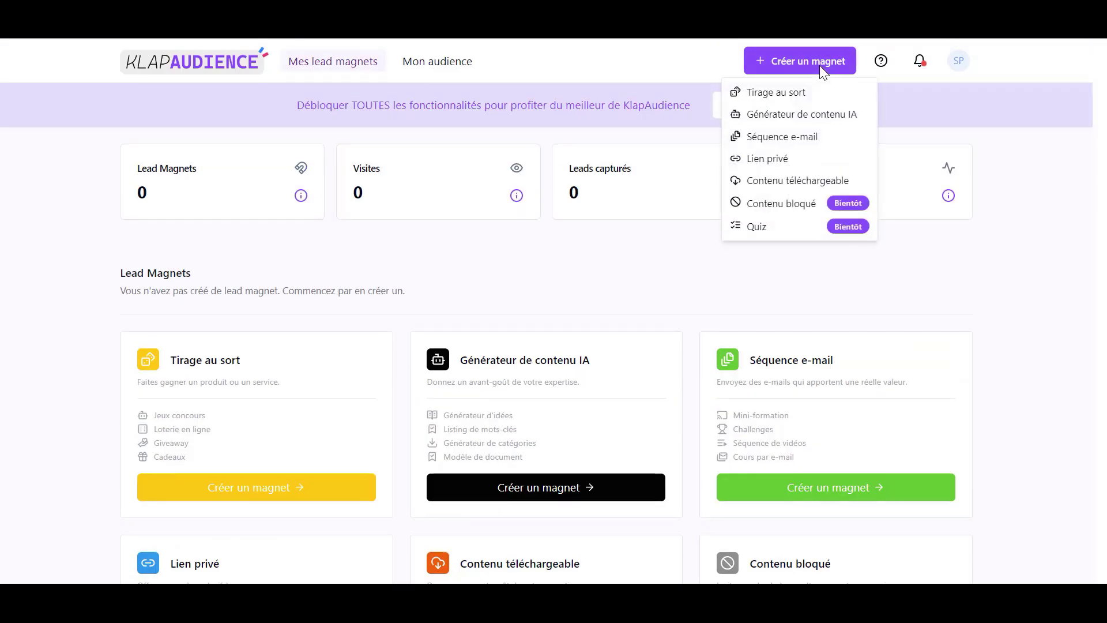
pyautogui.click(819, 181)
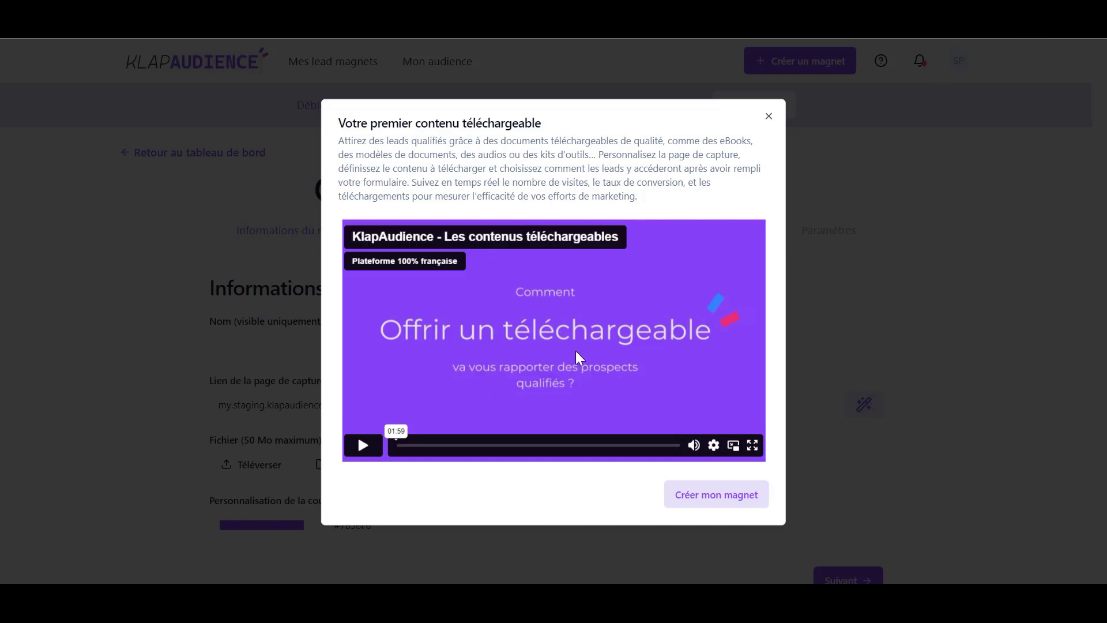
pyautogui.click(720, 497)
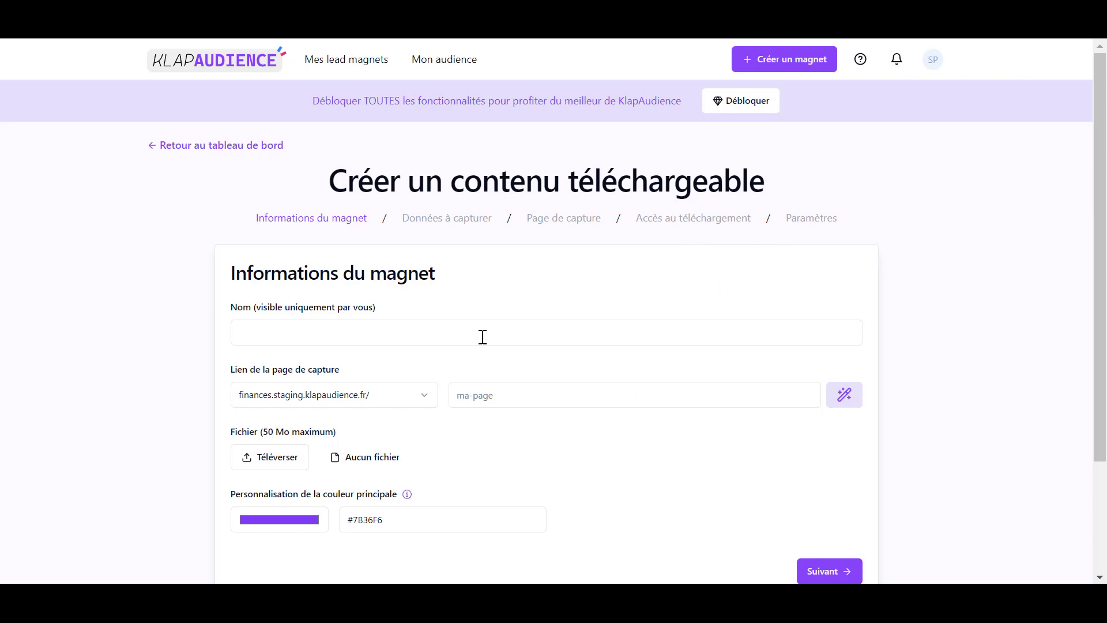
# - Name the magnet "🎉 Pack Ultime de Productivité"
pyautogui.click(404, 336)
pyautogui.write('🎉 Pack Ultime de Productivité')
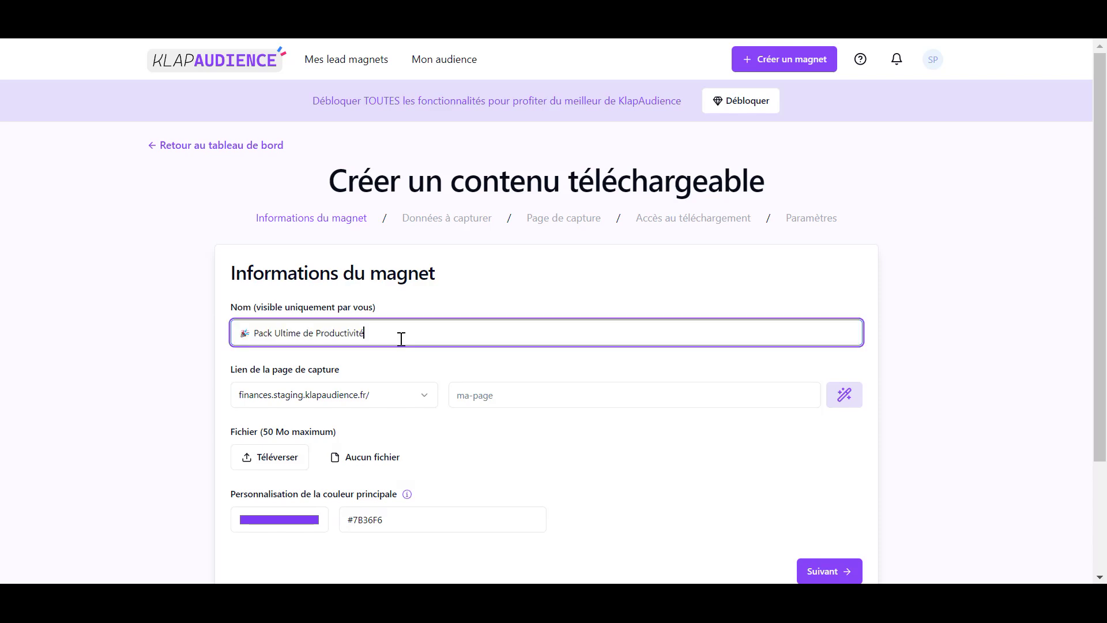
pyautogui.click(520, 365)
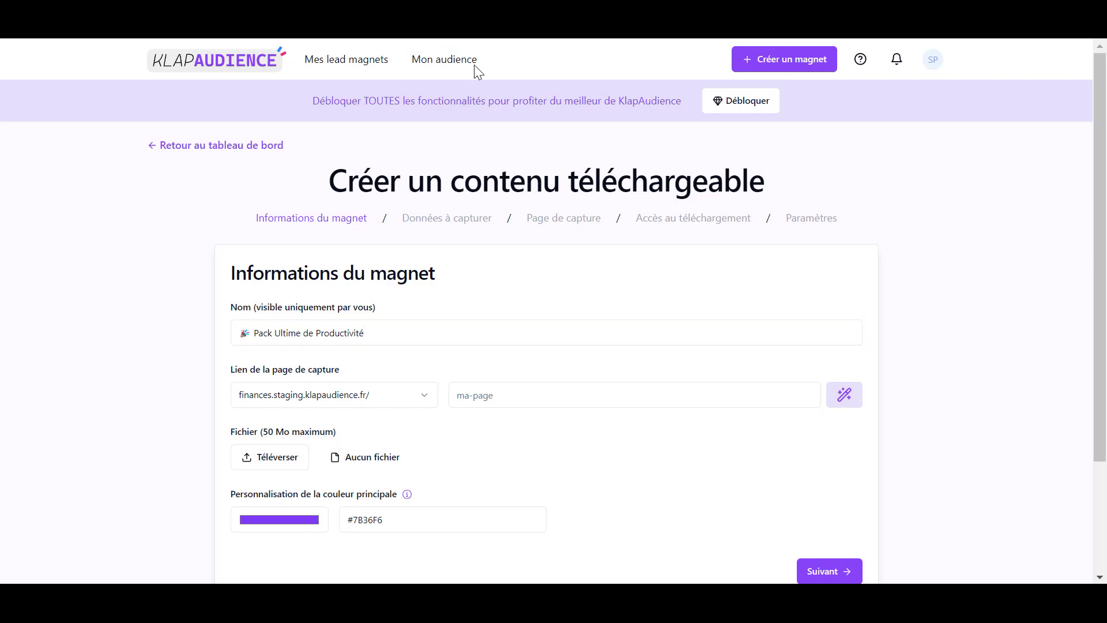
# - Auto-generate the capture page link Pack-Ultime-de-Productivite on the finances.staging.klapaudience.fr subdomain and upload the file Pack Ultime de Productivité.pdf
pyautogui.click(425, 400)
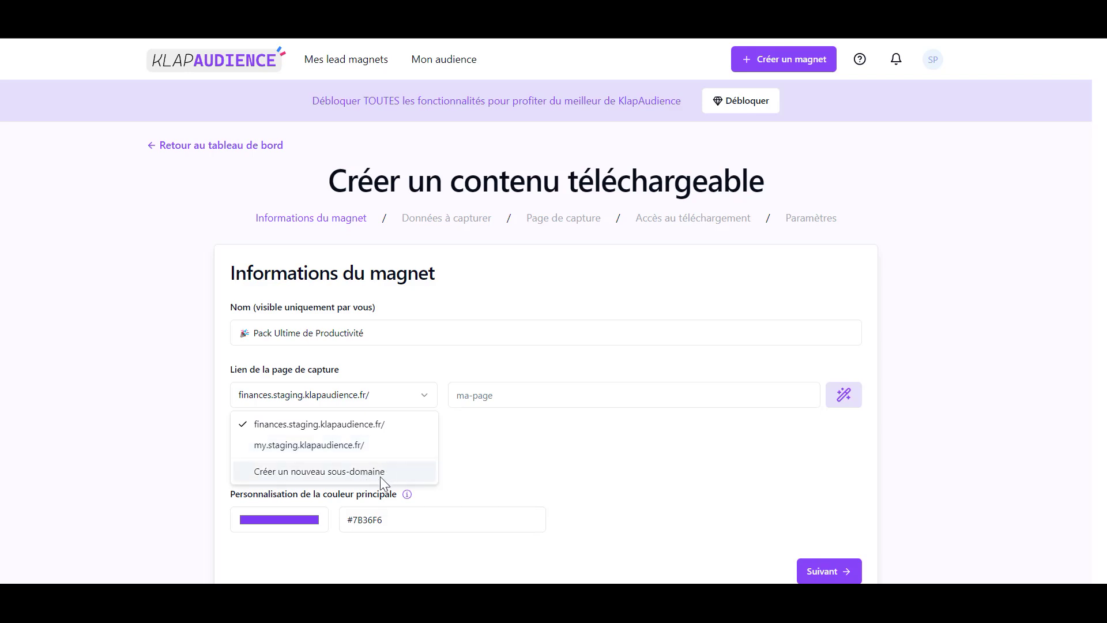
pyautogui.click(455, 427)
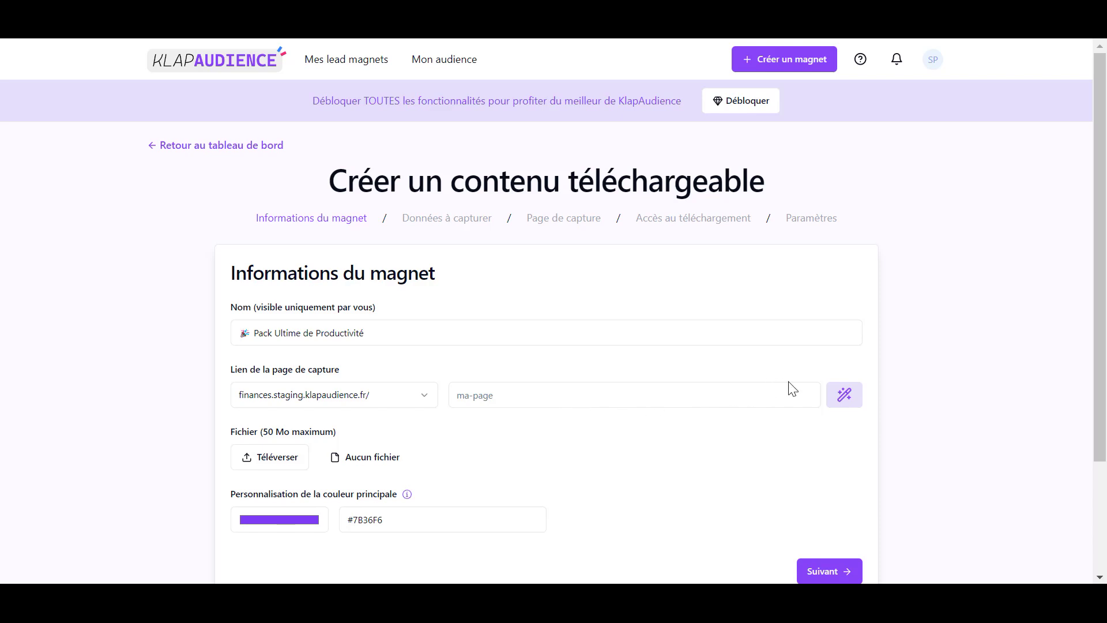
pyautogui.click(846, 398)
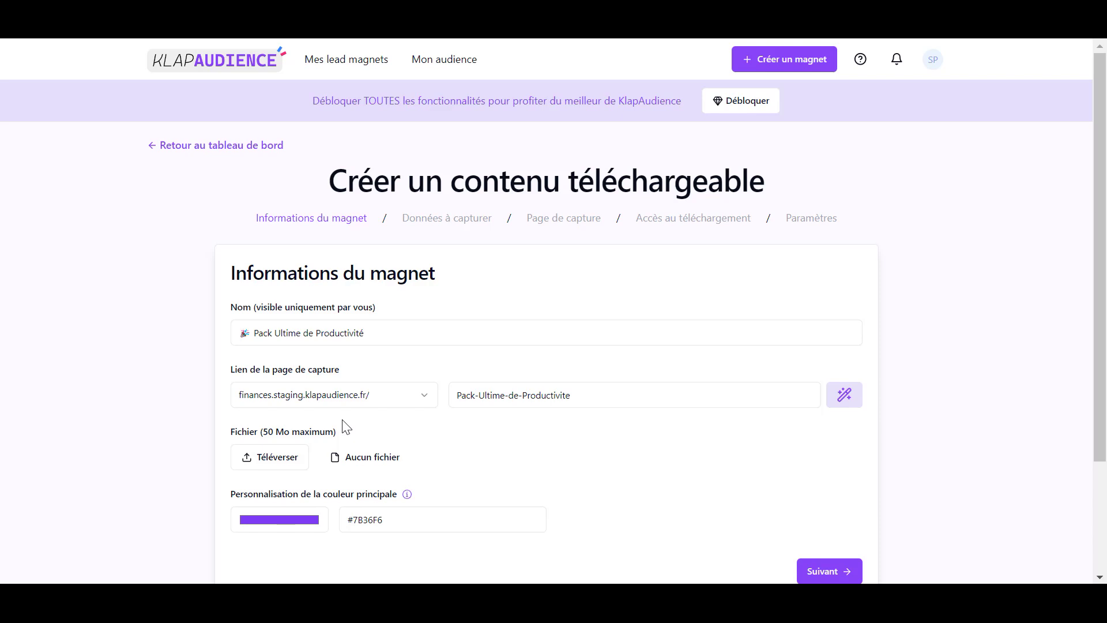
pyautogui.click(295, 460)
pyautogui.click(871, 447)
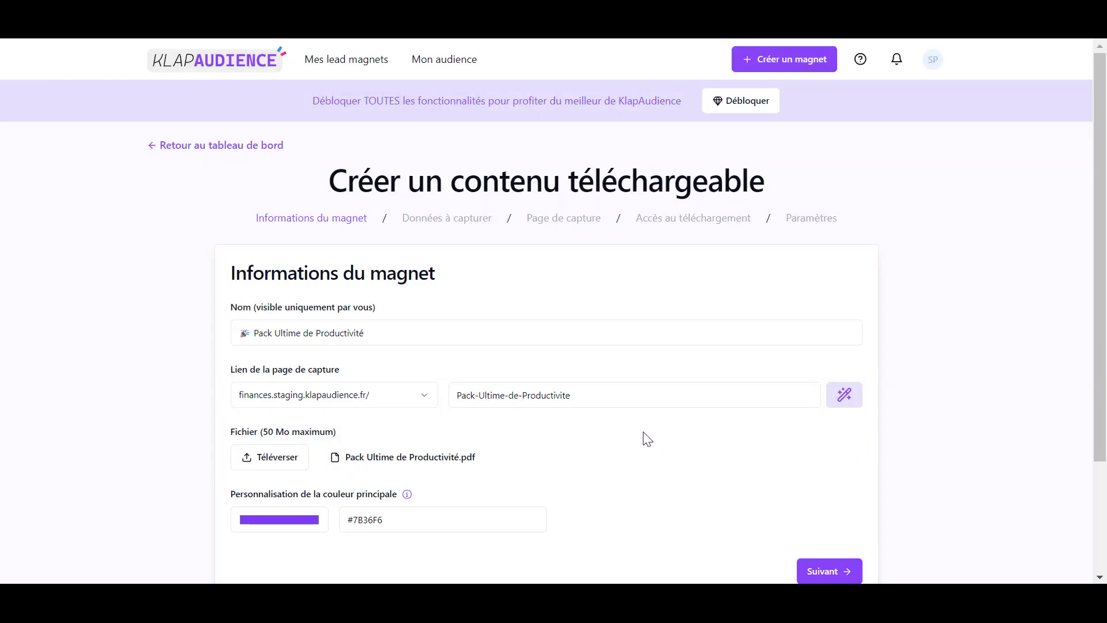
# - Set the magnet's main colour to magenta #c926b4 and continue to the data capture stage
pyautogui.scroll(-2, 305, 436)
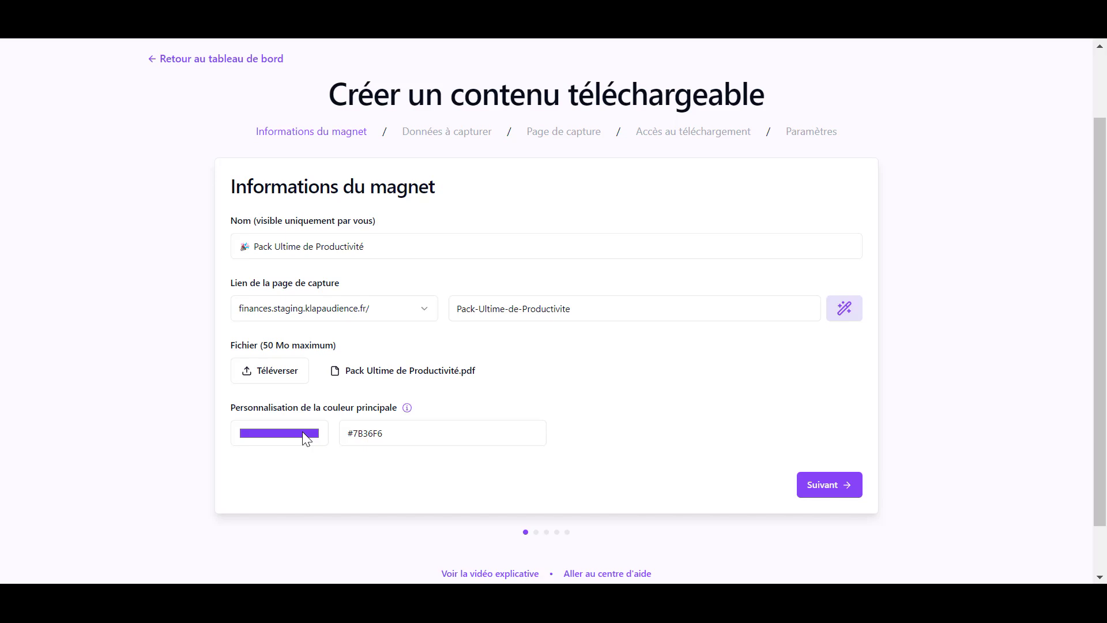
pyautogui.click(313, 435)
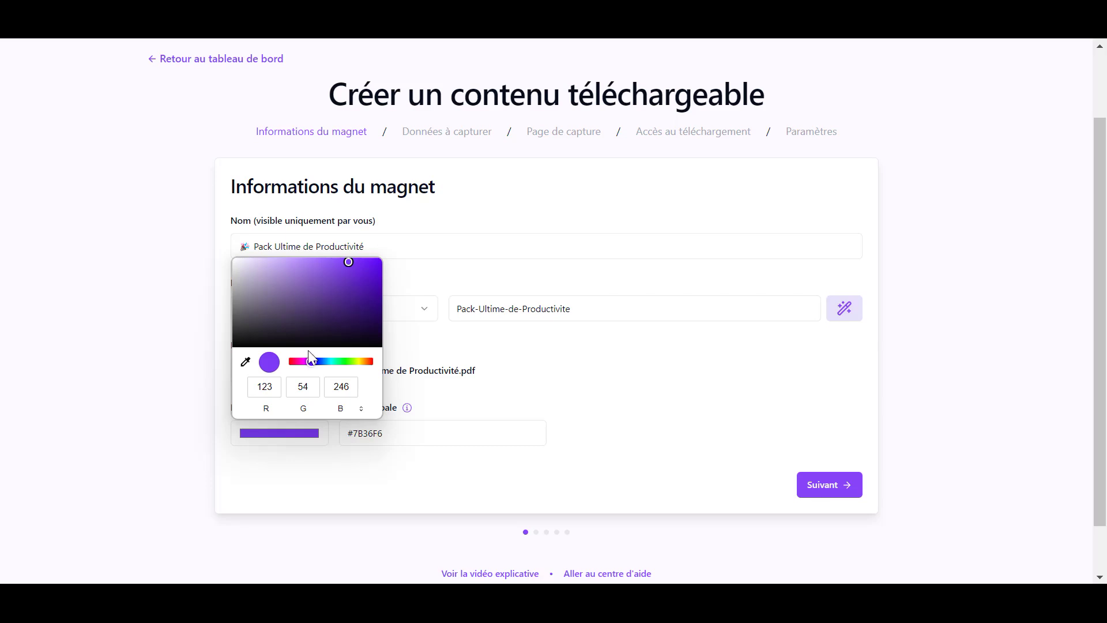
pyautogui.moveTo(311, 361); pyautogui.dragTo(301, 361)
pyautogui.click(353, 277)
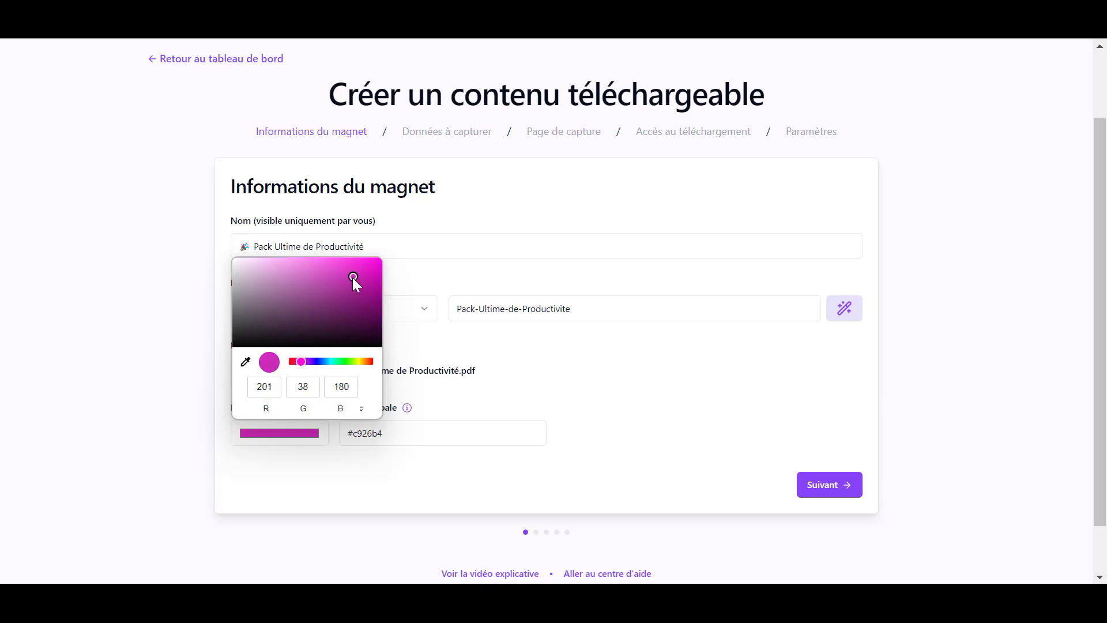
pyautogui.click(673, 378)
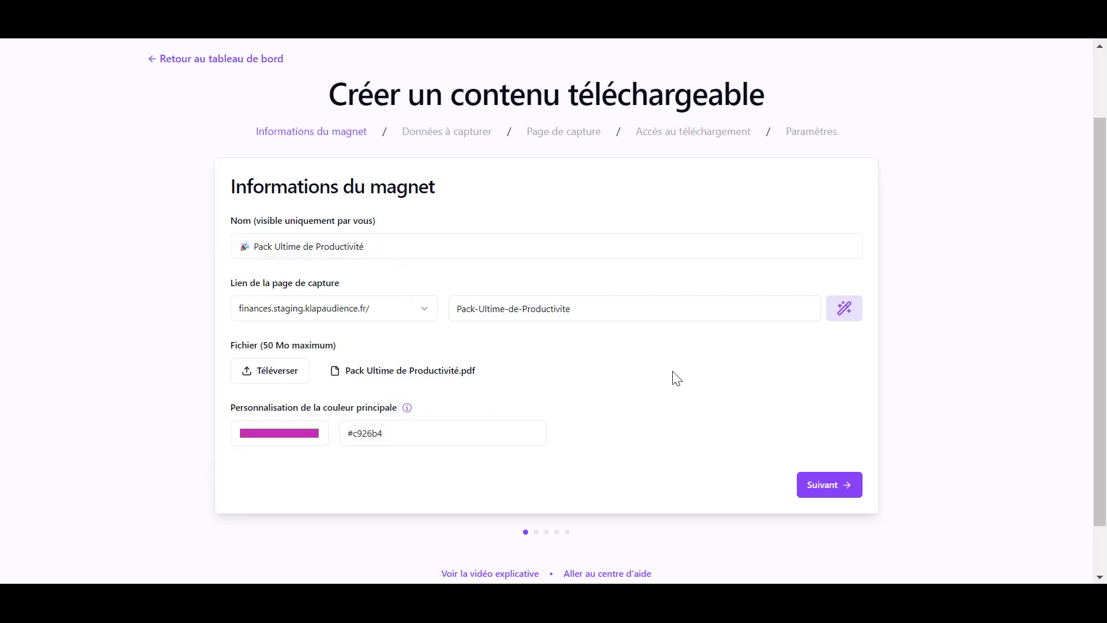
pyautogui.click(840, 491)
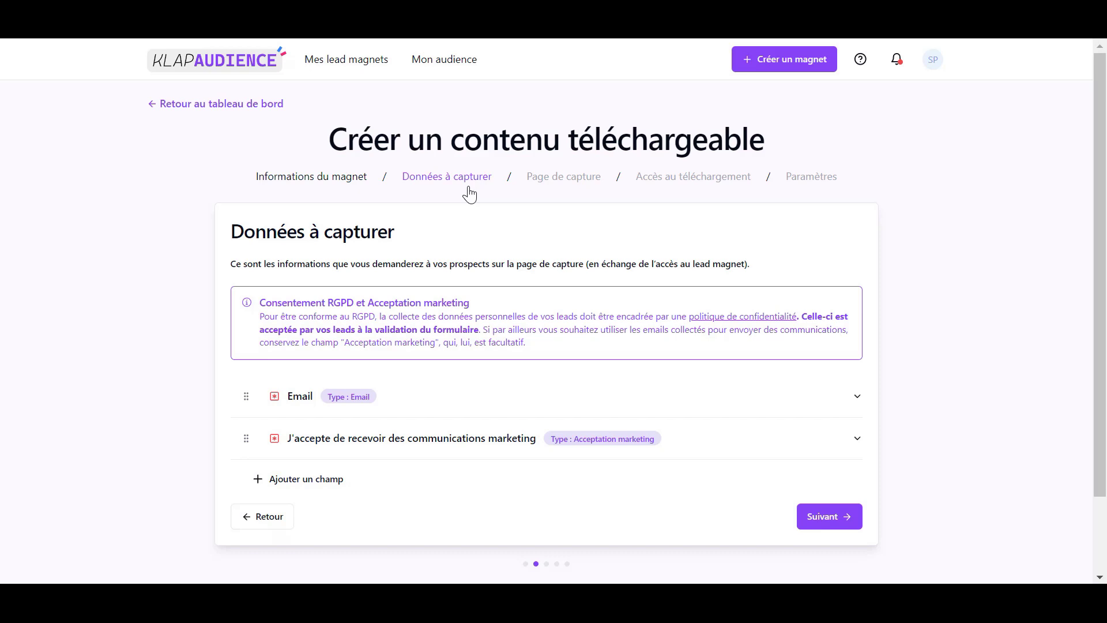
# - Rename the Email capture field as "Courriel" and collapse its settings
pyautogui.click(293, 399)
pyautogui.scroll(-2, 467, 373)
pyautogui.click(497, 321)
pyautogui.hotkey('ctrl', 'a')
pyautogui.write('Courriel')
pyautogui.click(428, 269)
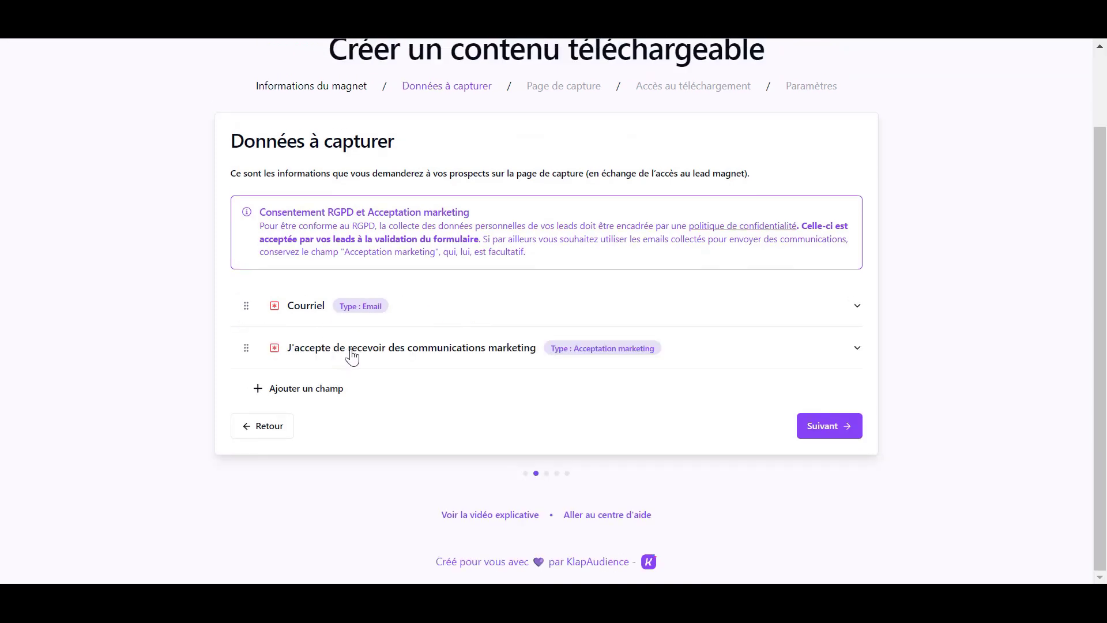
# - Review the type, text and required settings of the marketing acceptance field, leaving them as they are
pyautogui.click(353, 349)
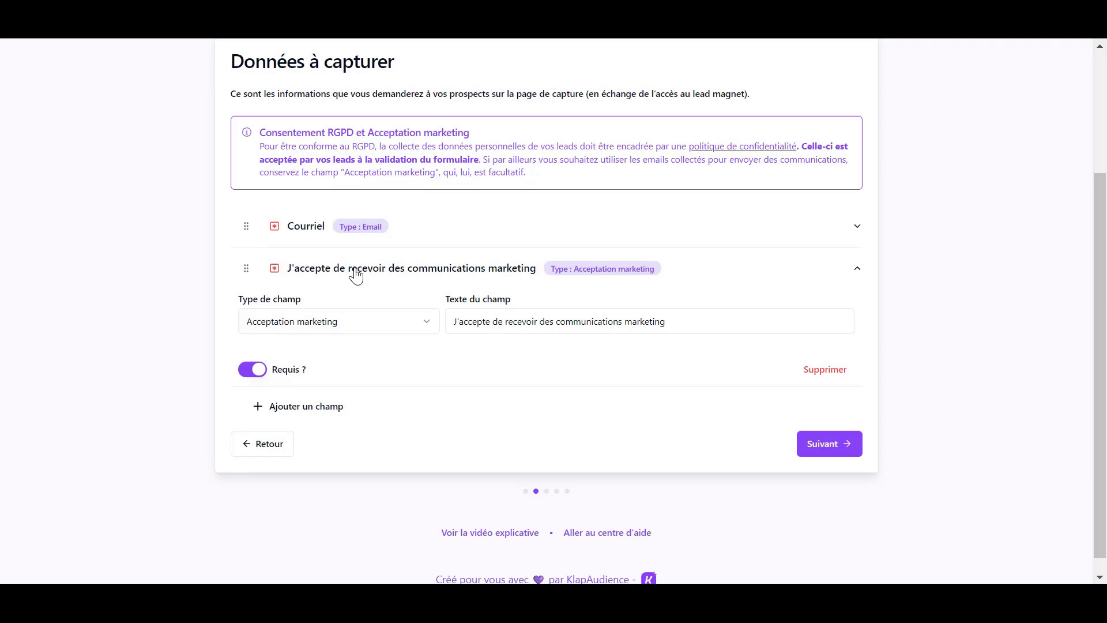
pyautogui.click(552, 320)
pyautogui.click(390, 361)
pyautogui.click(300, 272)
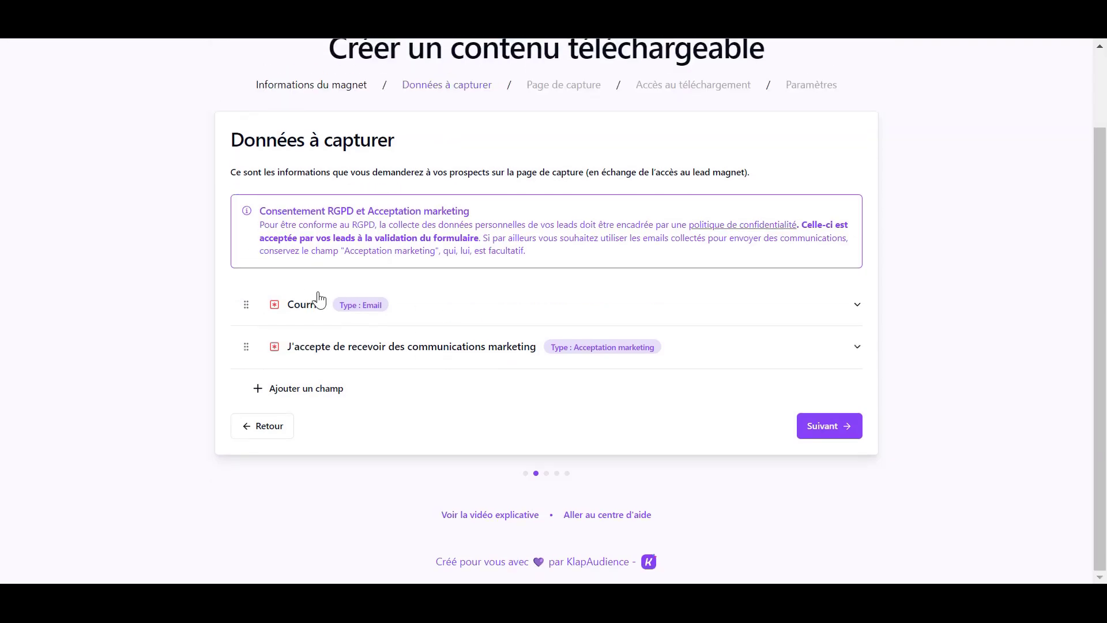
# - Add a capture field of type Prénom and make it required
pyautogui.click(327, 389)
pyautogui.click(337, 332)
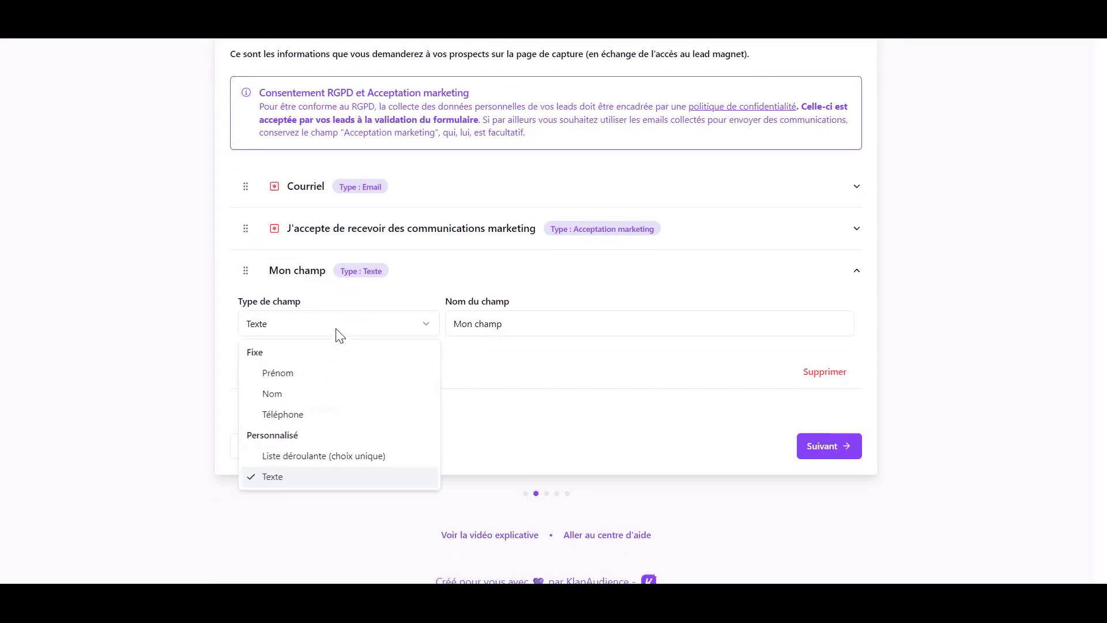
pyautogui.click(344, 375)
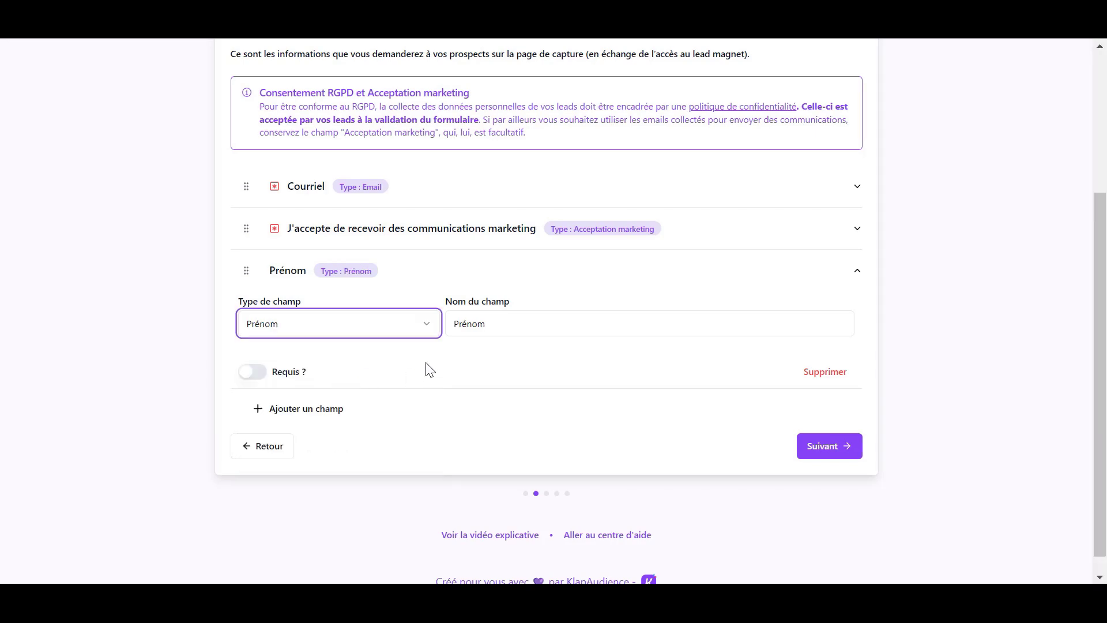
pyautogui.click(299, 379)
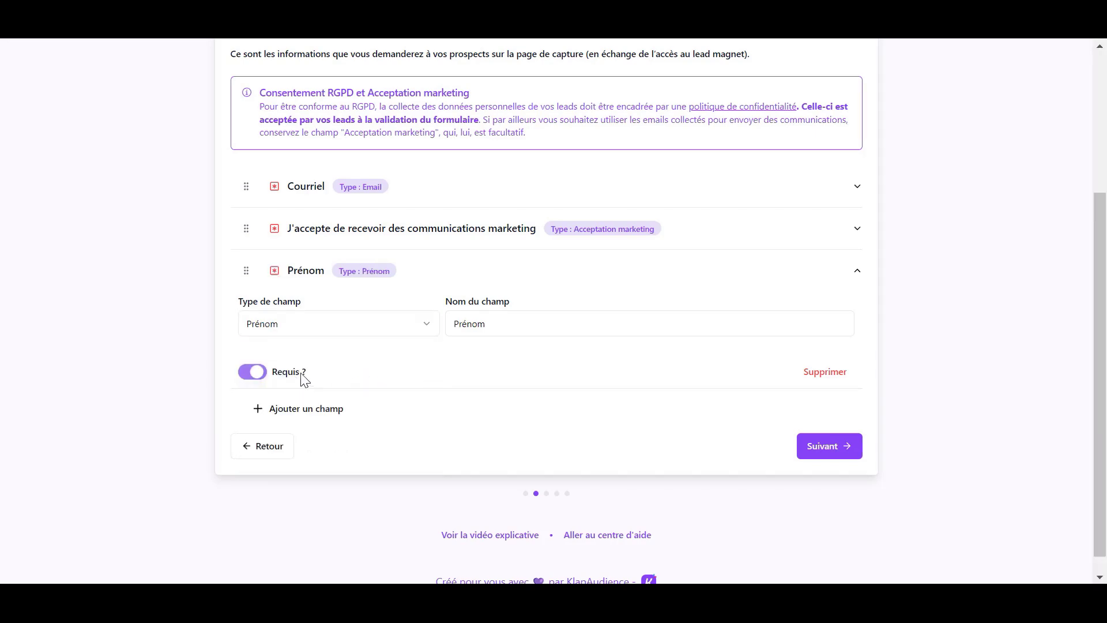
# - Add two more optional capture fields, one of type Nom and one of type Téléphone
pyautogui.click(334, 416)
pyautogui.click(354, 309)
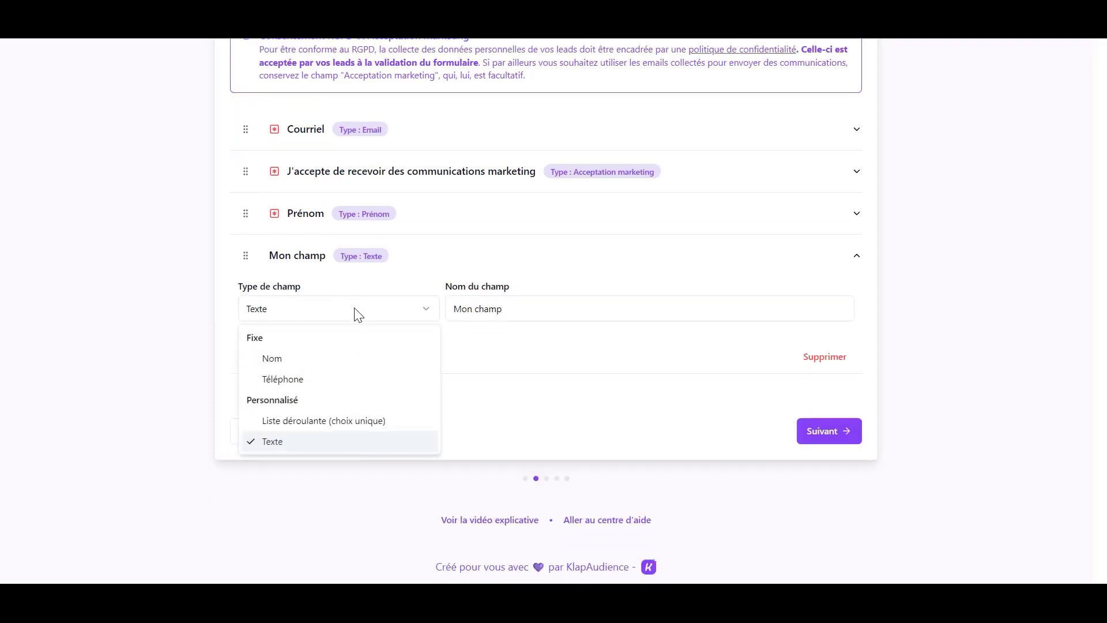
pyautogui.click(356, 361)
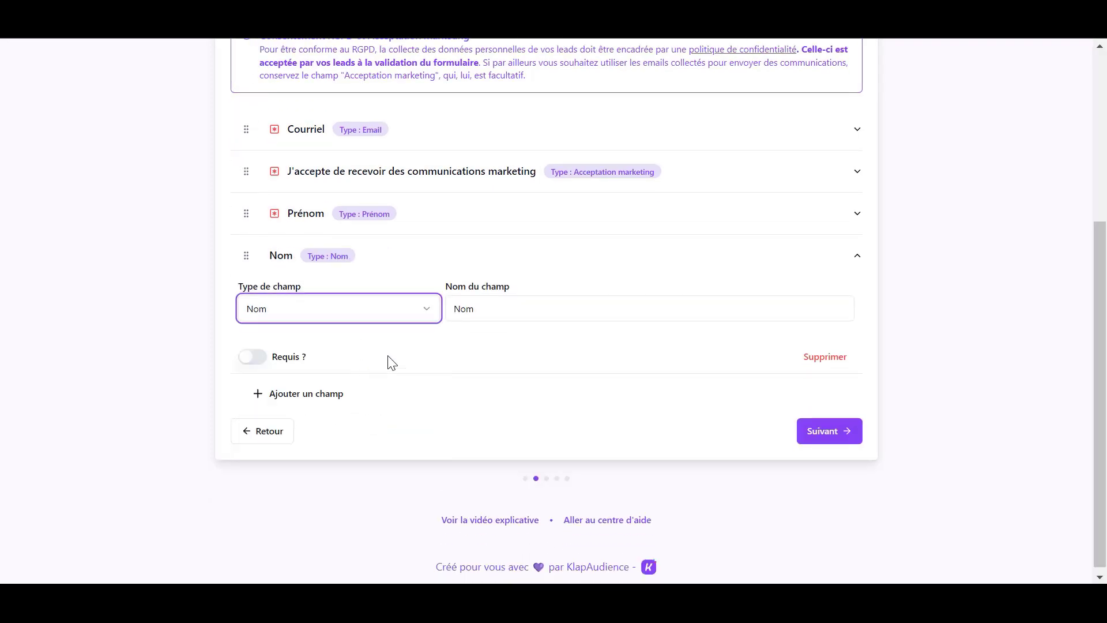
pyautogui.click(335, 396)
pyautogui.click(361, 318)
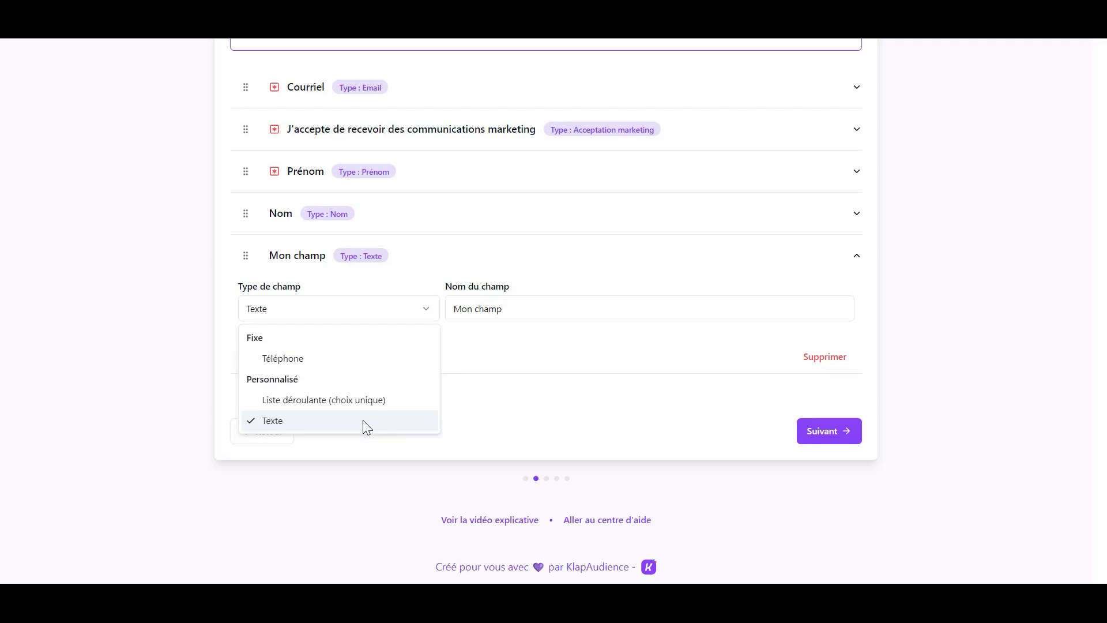
pyautogui.click(359, 360)
# - Add a "Liste déroulante (choix unique)" field named "Avez-vous participé au Wébinaire du 20 Mars ?"
pyautogui.click(336, 401)
pyautogui.click(386, 311)
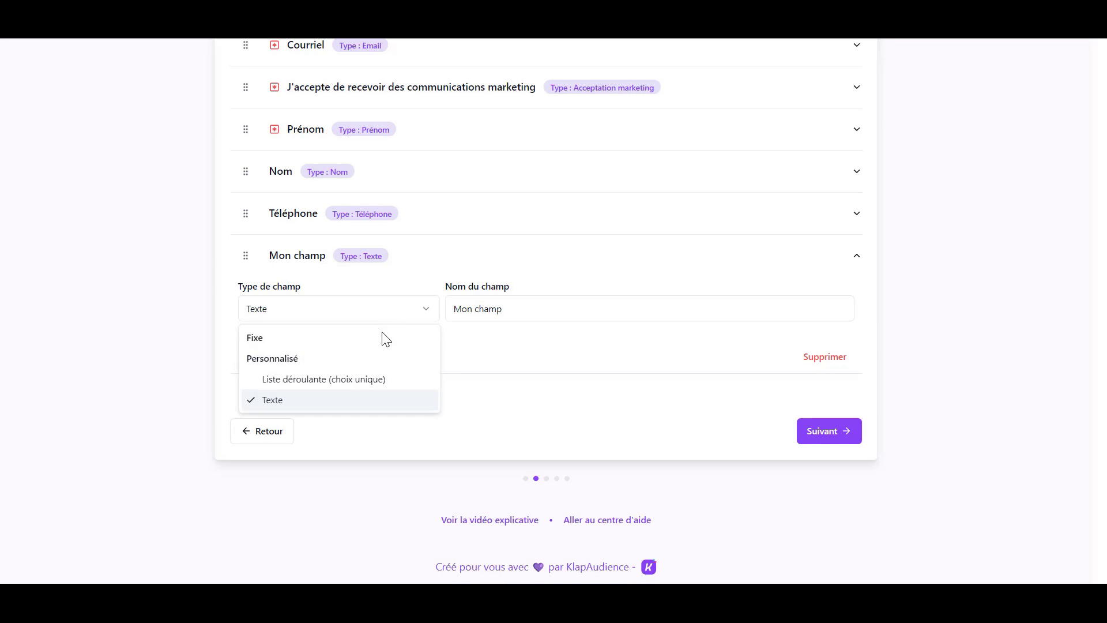
pyautogui.click(399, 385)
pyautogui.moveTo(536, 314); pyautogui.dragTo(433, 305)
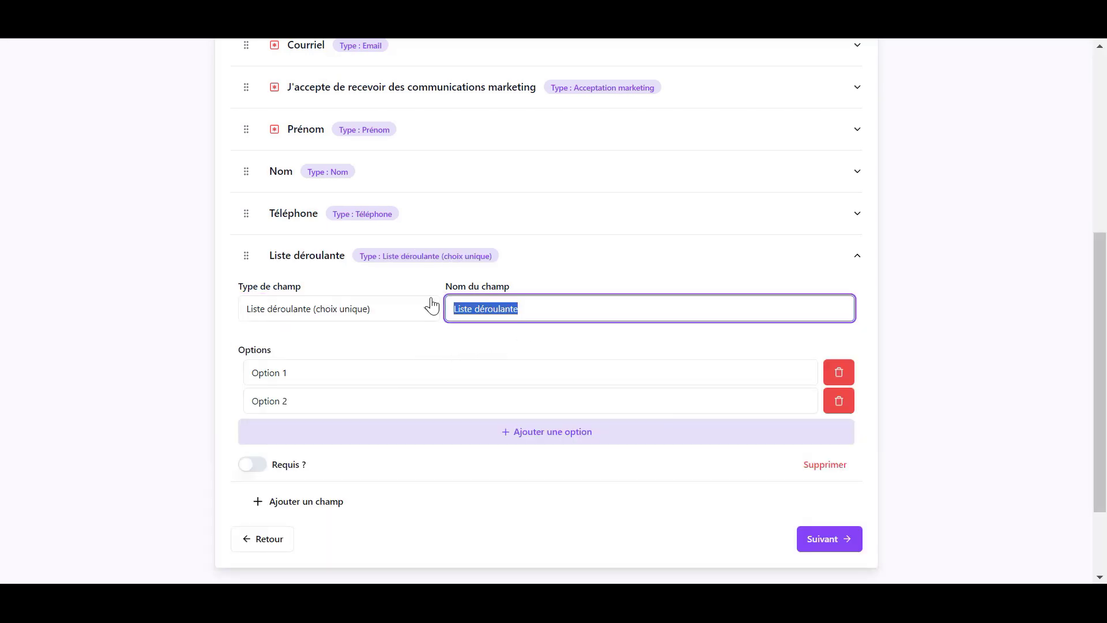
pyautogui.write('A')
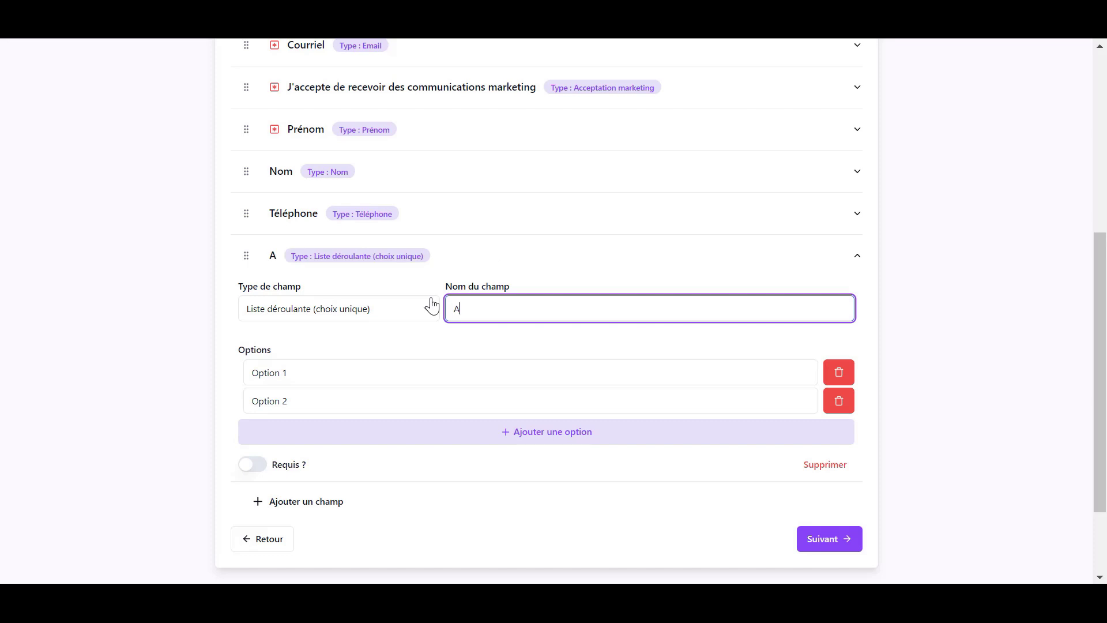
pyautogui.write('vez-vous')
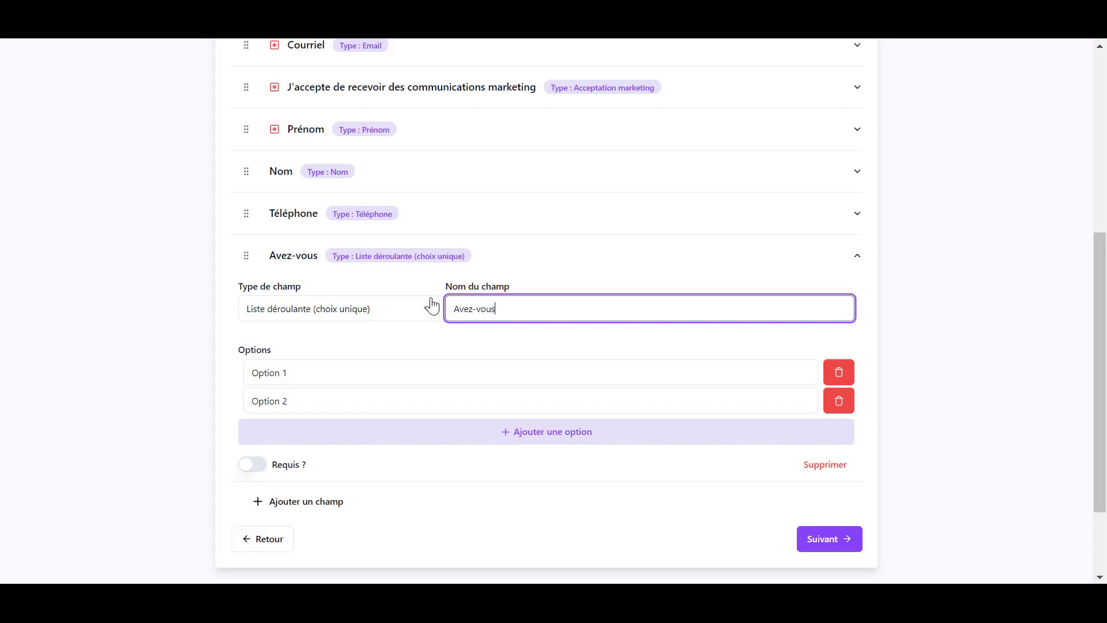
pyautogui.write(' participé ')
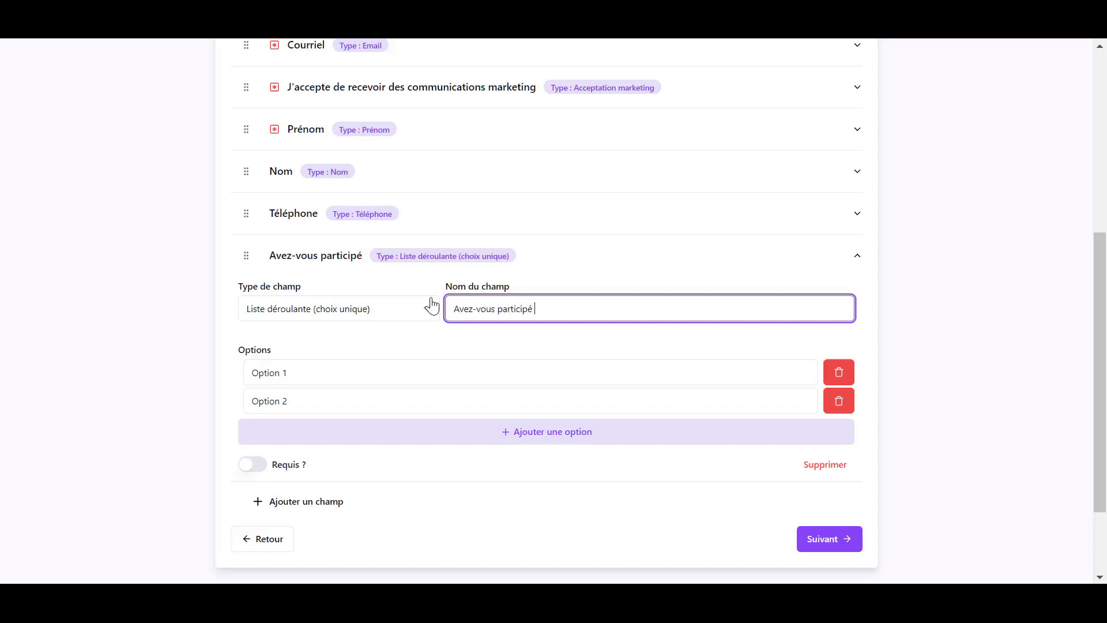
pyautogui.write('au Wébinaire du 20 Mars ?')
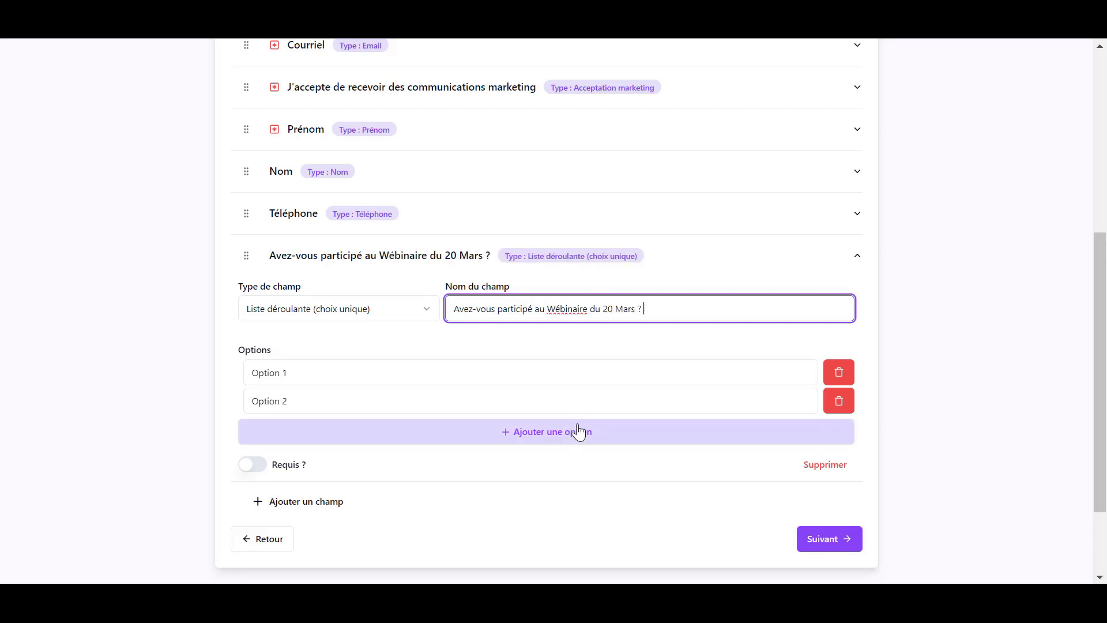
# - Set the two choices of the webinar question to "Oui" and "Non", correcting the capitalisation of the first
pyautogui.click(346, 372)
pyautogui.write('OUi')
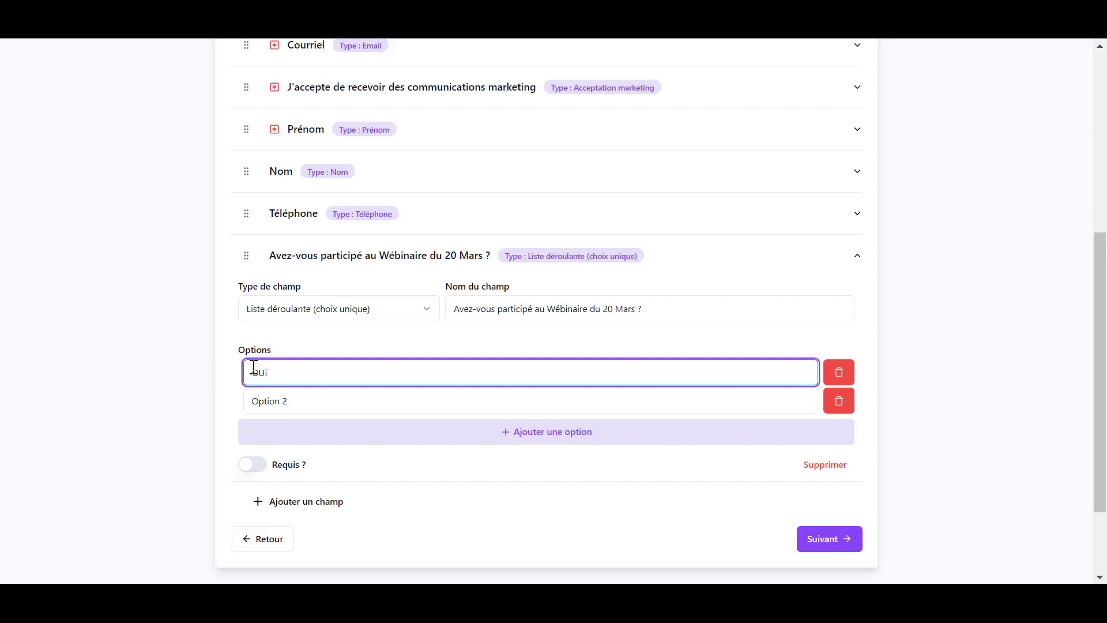
pyautogui.click(321, 400)
pyautogui.write('Non')
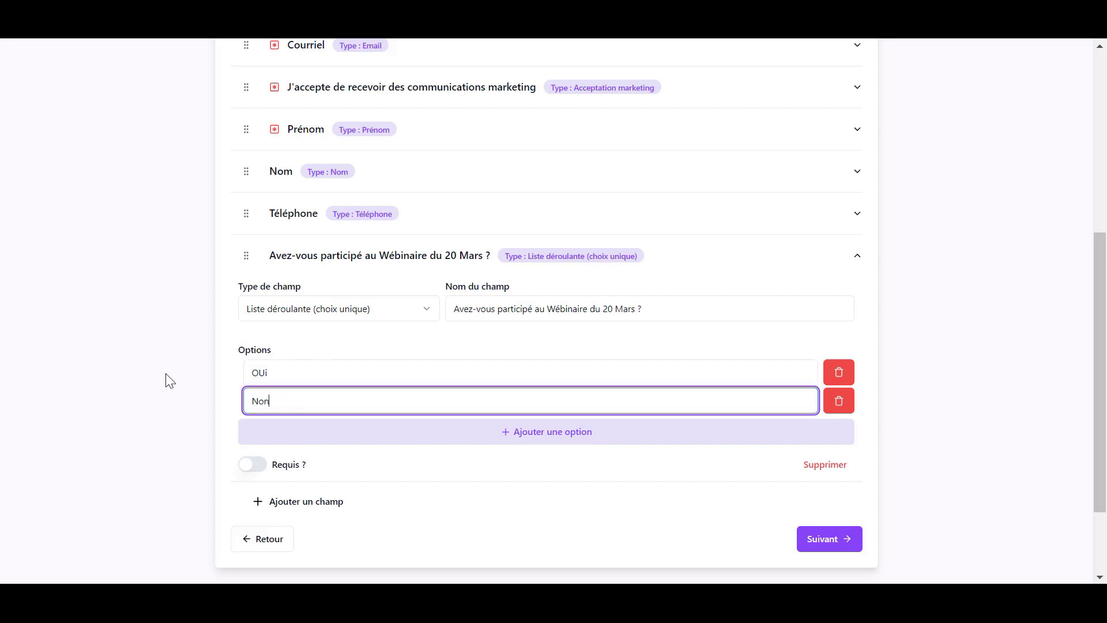
pyautogui.click(264, 373)
pyautogui.press('BackSpace')
pyautogui.write('u')
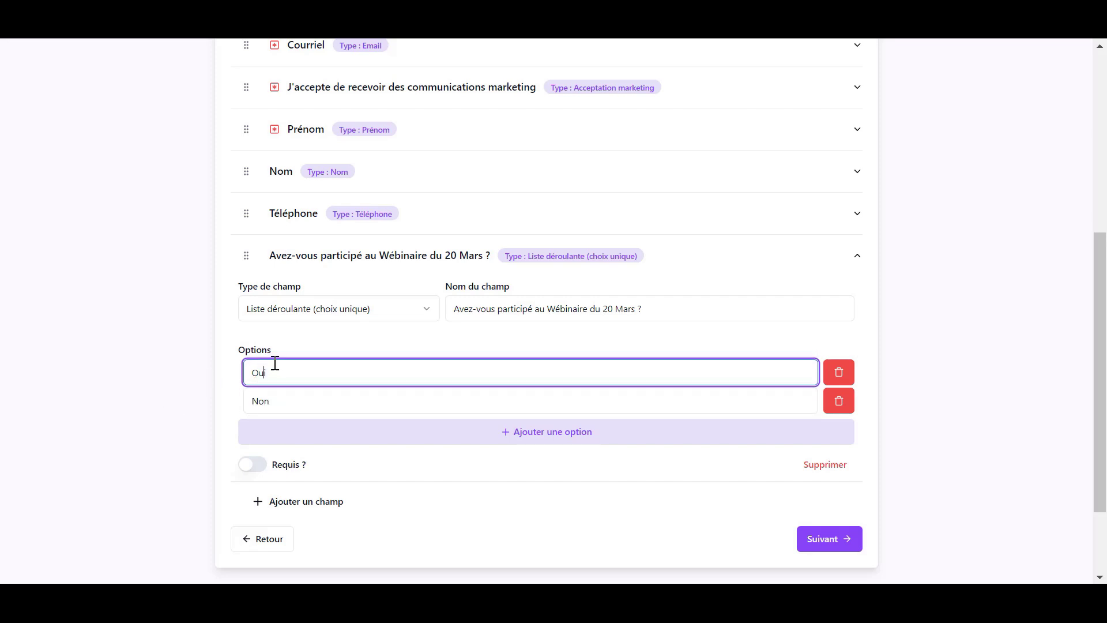
# - Make the webinar participation question a required capture field
pyautogui.click(402, 353)
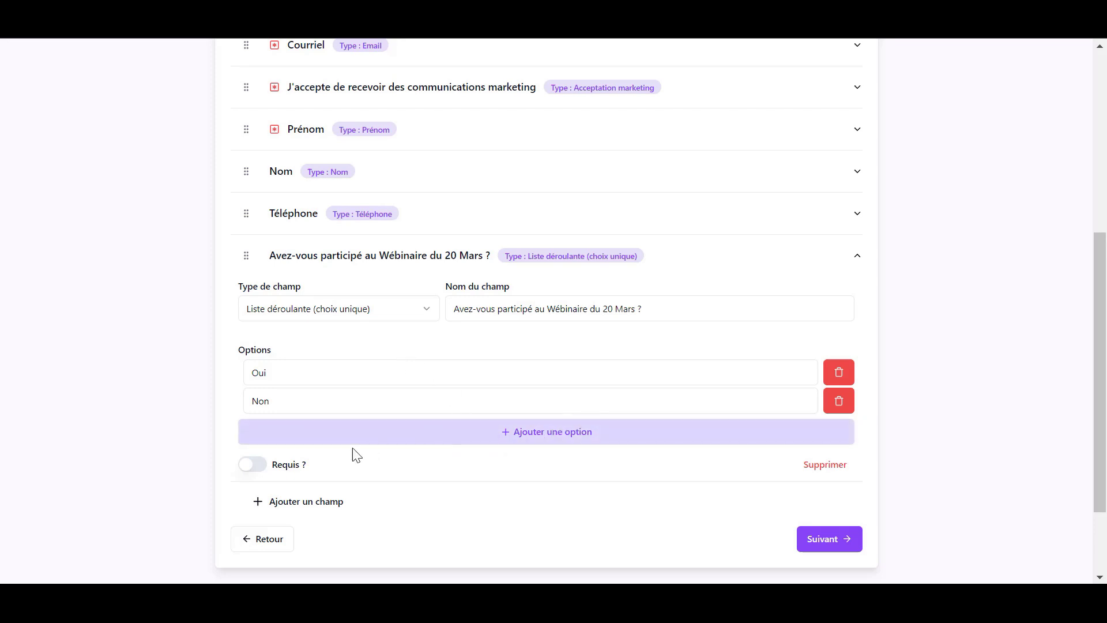
pyautogui.click(282, 464)
pyautogui.click(317, 511)
pyautogui.click(313, 316)
pyautogui.click(313, 316)
pyautogui.tripleClick(487, 300)
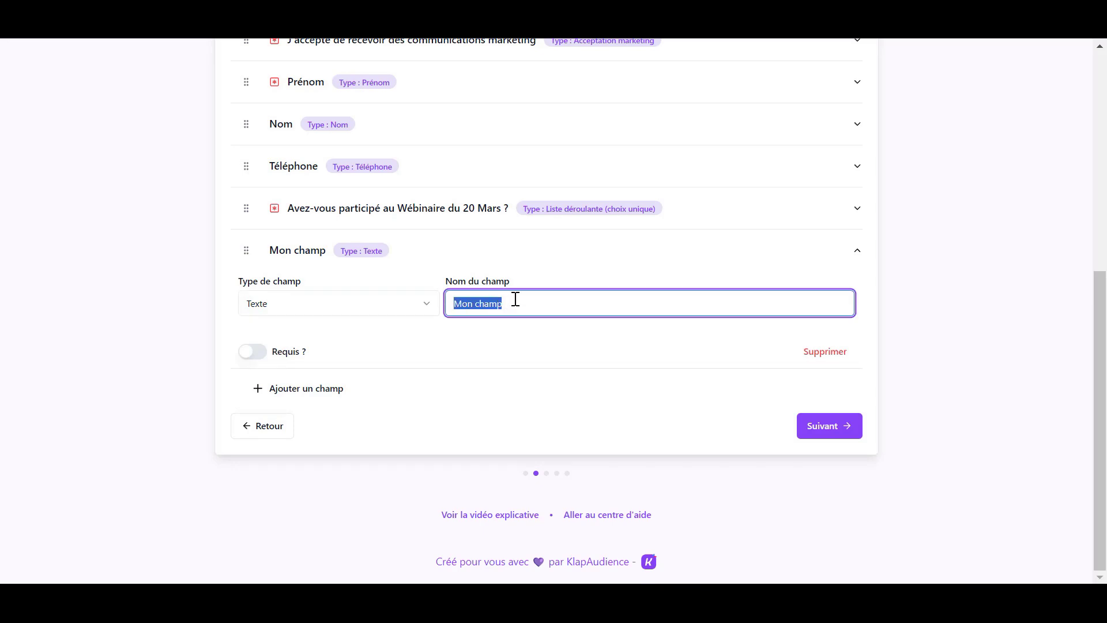
pyautogui.click(825, 351)
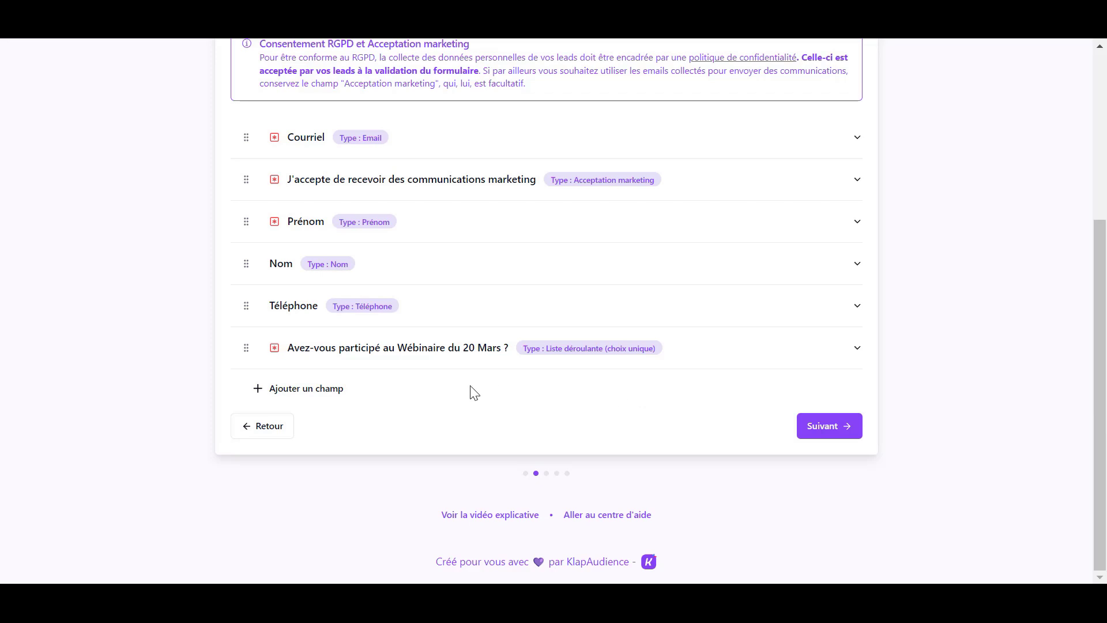
# - Move the marketing acceptance field to the end of the capture fields and Courriel directly after Téléphone
pyautogui.moveTo(246, 178); pyautogui.dragTo(245, 346)
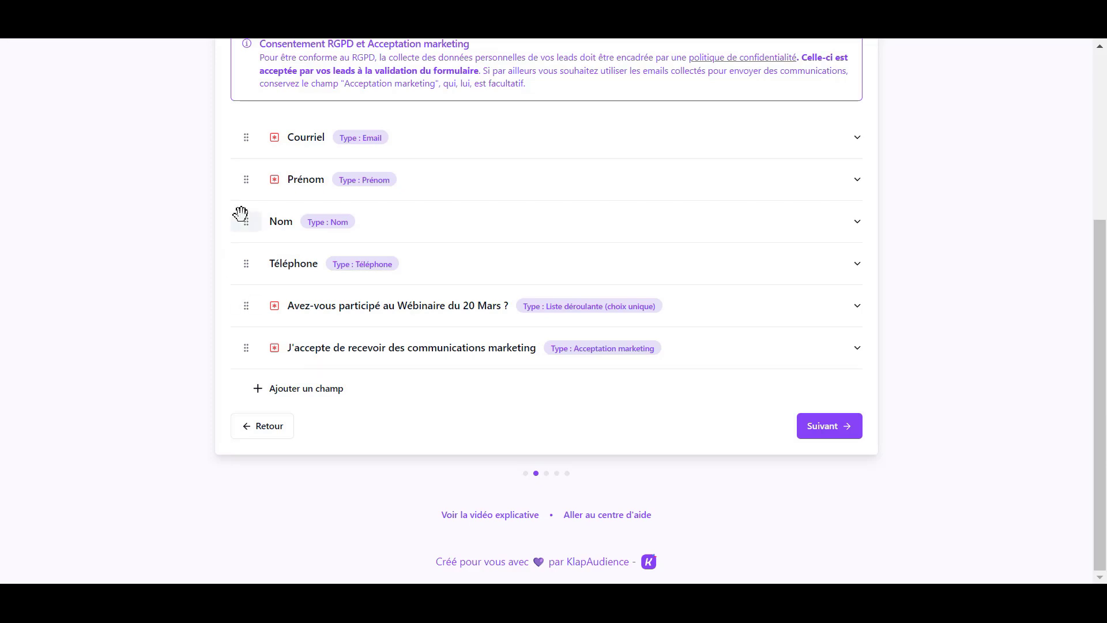
pyautogui.moveTo(246, 136); pyautogui.dragTo(257, 255)
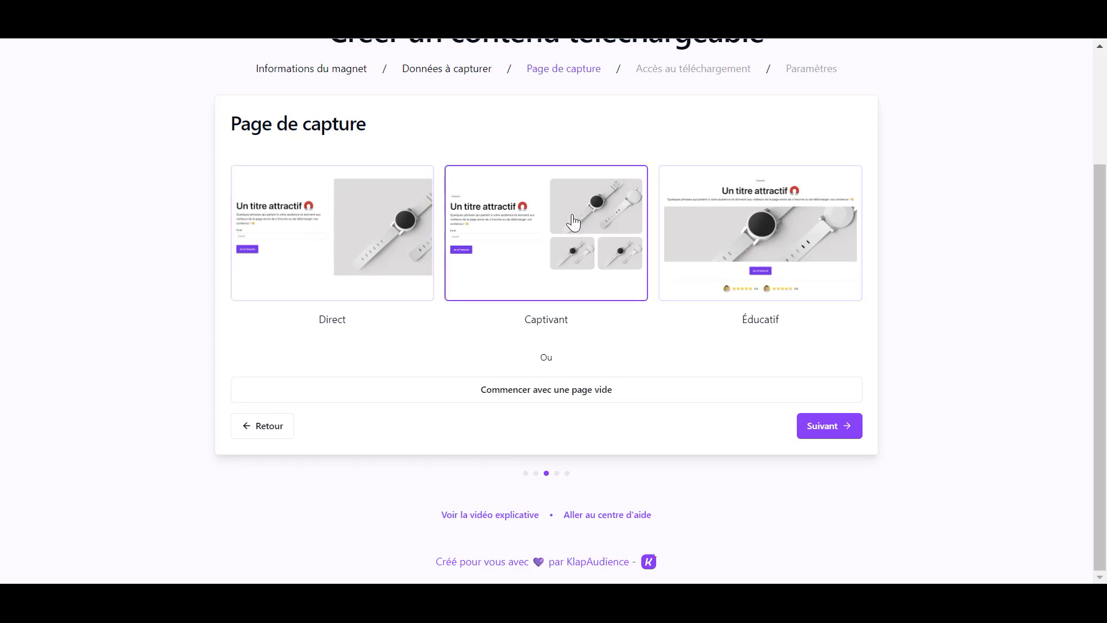
# - Start the capture page from an empty page and add the first call-to-action block, with text beside an image
pyautogui.click(575, 391)
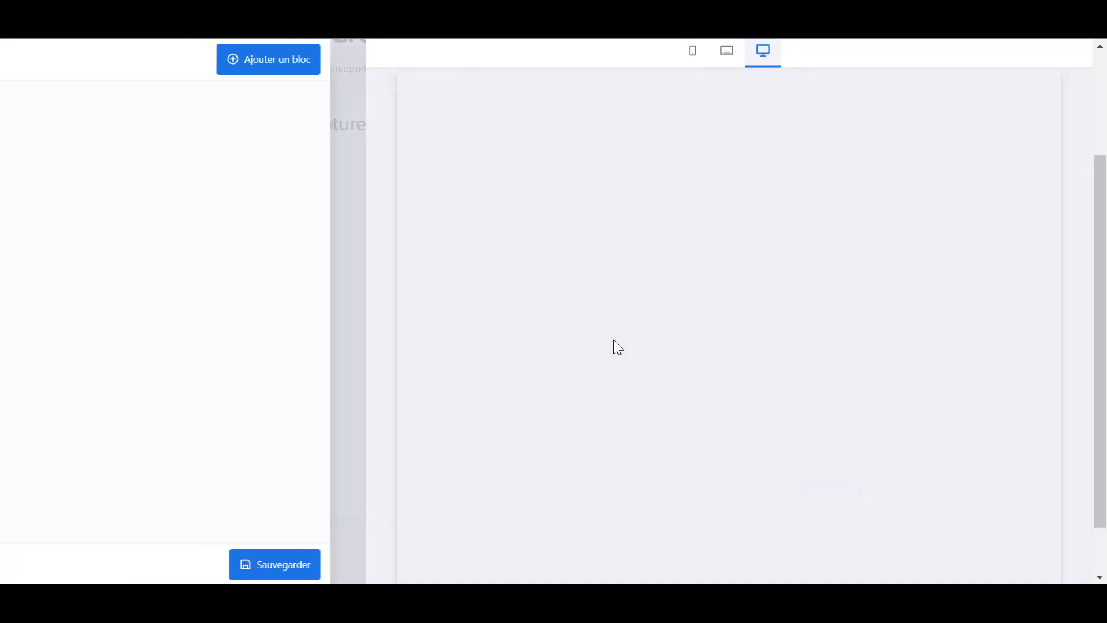
pyautogui.click(294, 67)
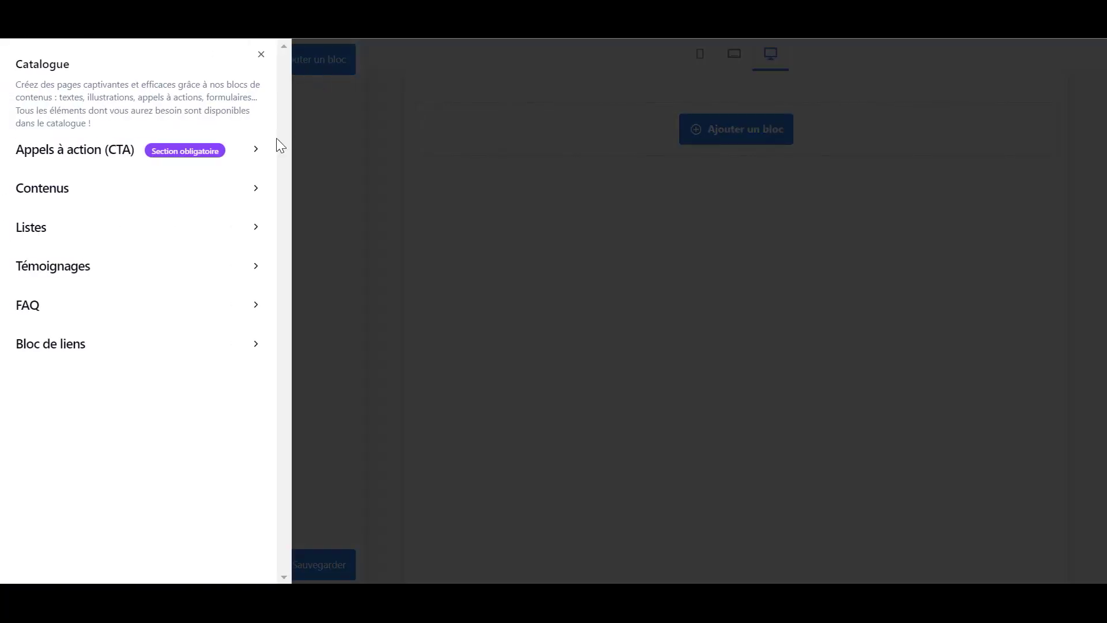
pyautogui.click(183, 154)
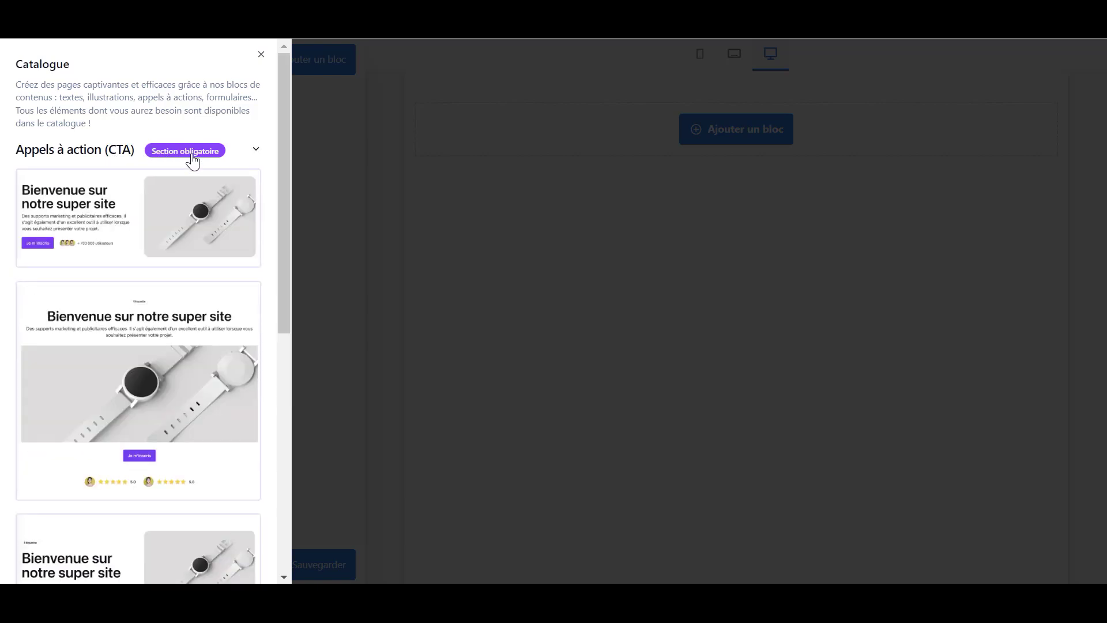
pyautogui.click(198, 230)
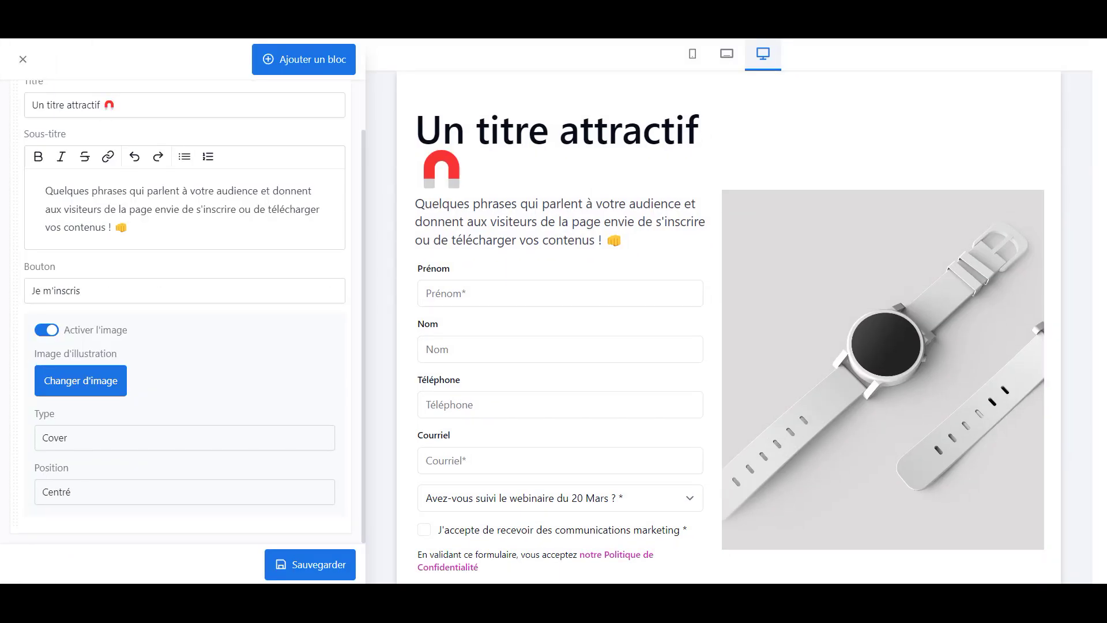
# - Set the block's title to "Téléchargez le Pack Ultime de Productivité" and replace the subtitle with the text beginning "Boostez Votre Efficacité dès Aujourd'hui !"
pyautogui.tripleClick(121, 104)
pyautogui.write('Téléchargez le Pack Ultime de Productivité')
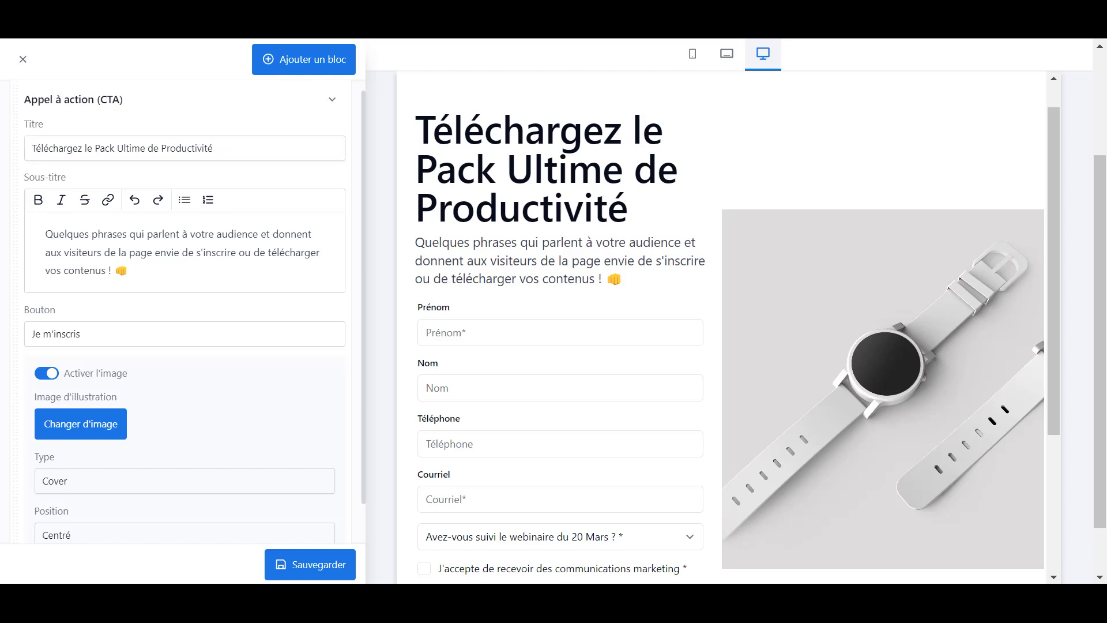
pyautogui.click(111, 272)
pyautogui.hotkey('ctrl', 'a')
pyautogui.write("Boostez Votre Efficacité dès Aujourd'hui ! Transformez votre façon de travailler avec ce lot comprenant les derniers gadgets technologiques et des outils de gestion du temps pour maximiser votre efficacité professionnelle. 👊")
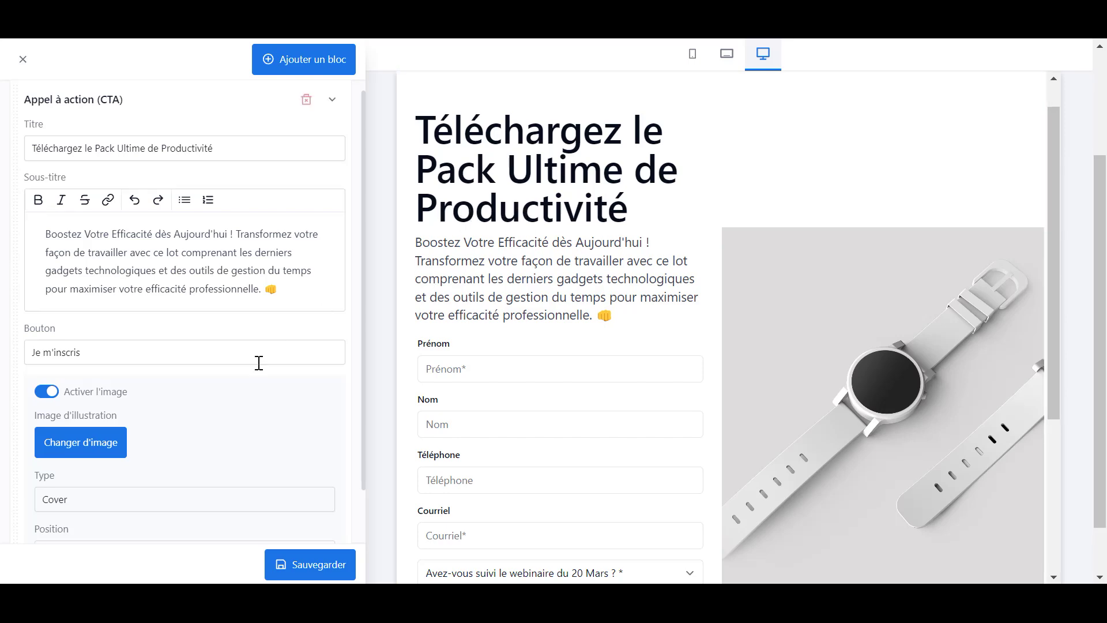
# - Set the form's button label to "Je veux recevoir ce pack !" and check the form in the preview
pyautogui.tripleClick(67, 349)
pyautogui.write('Je veux recevoir ce pack !')
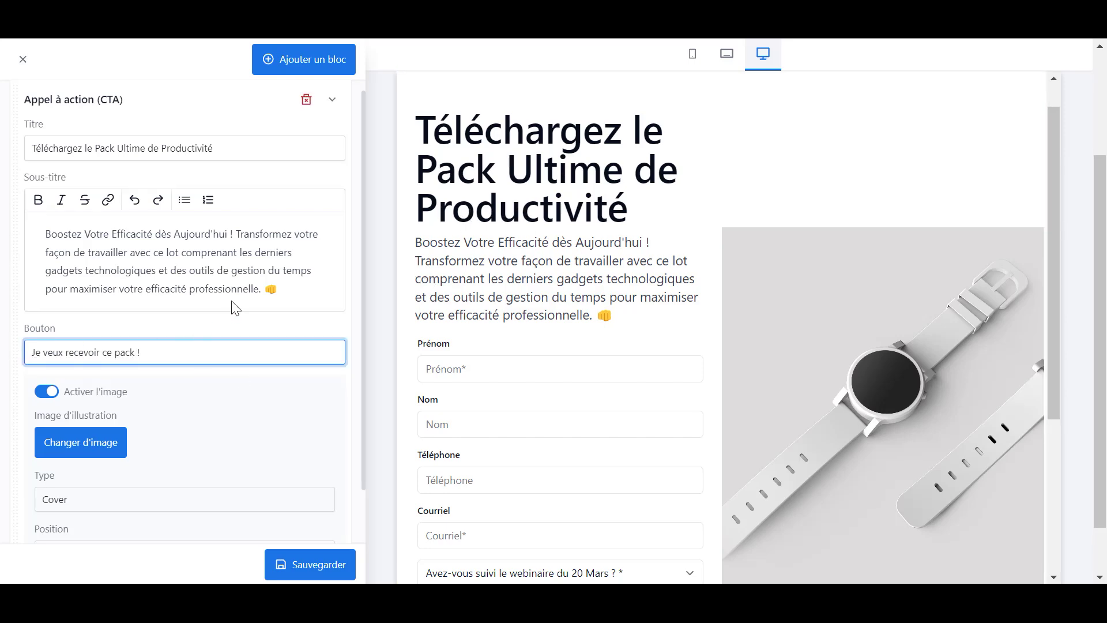
pyautogui.scroll(-1, 487, 262)
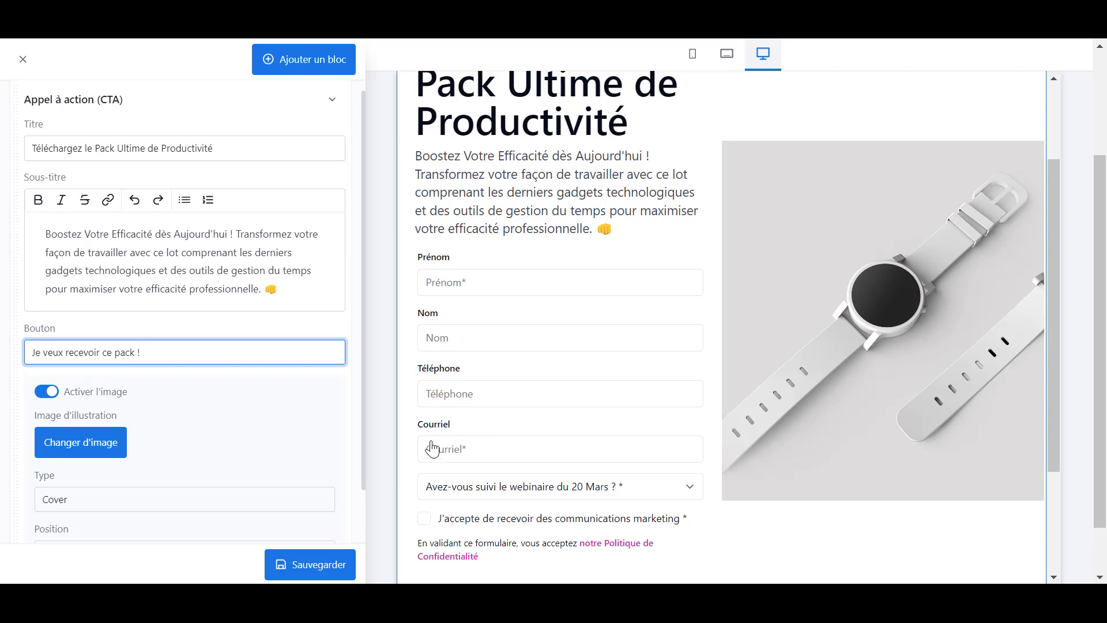
pyautogui.scroll(-2, 568, 330)
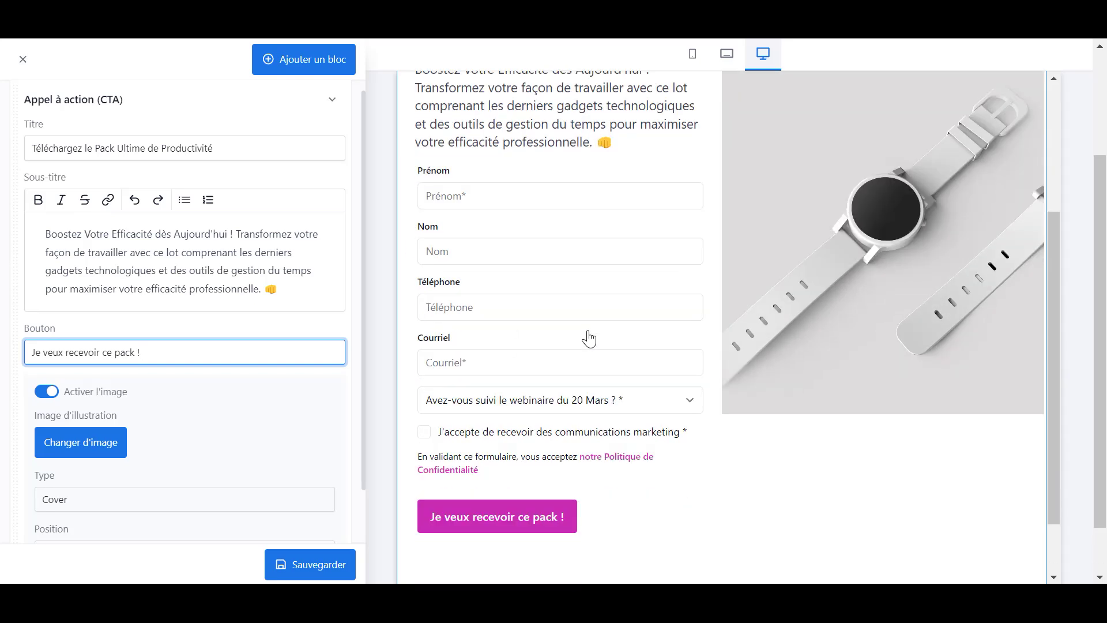
# - Replace the illustration with the "Pack Ultime de Productivité" picture and set the image type to Container
pyautogui.click(588, 339)
pyautogui.scroll(3, 786, 437)
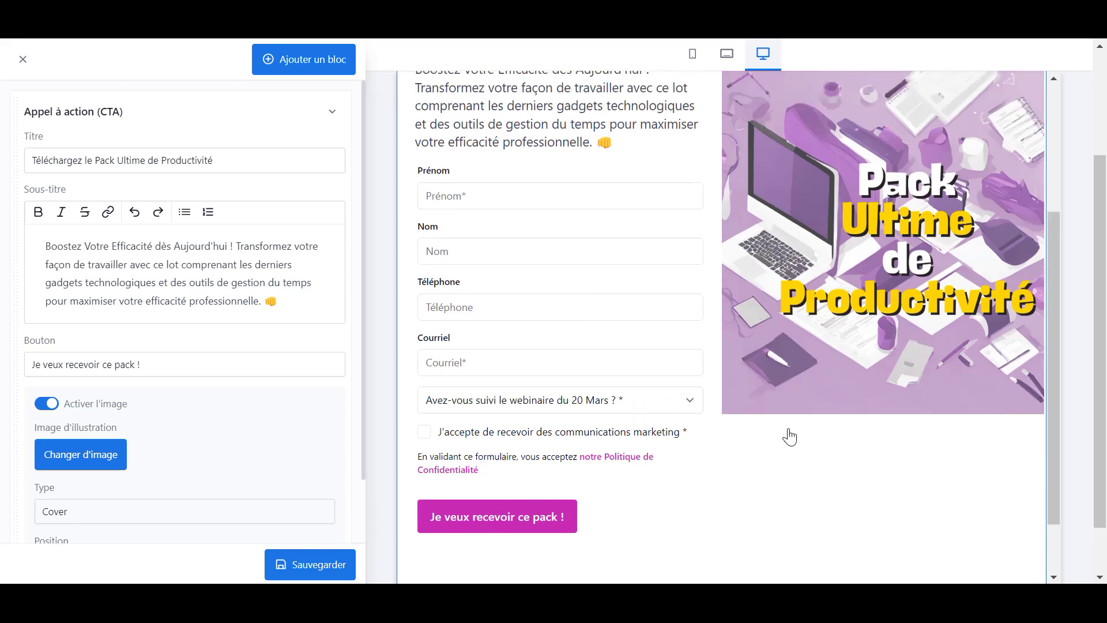
pyautogui.click(126, 520)
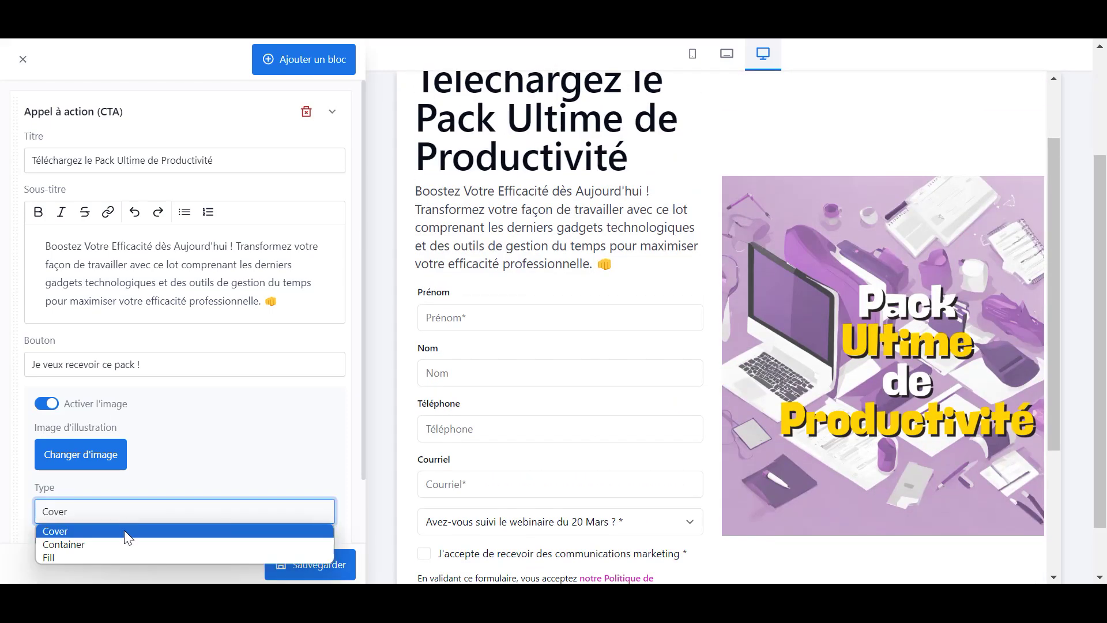
pyautogui.click(127, 540)
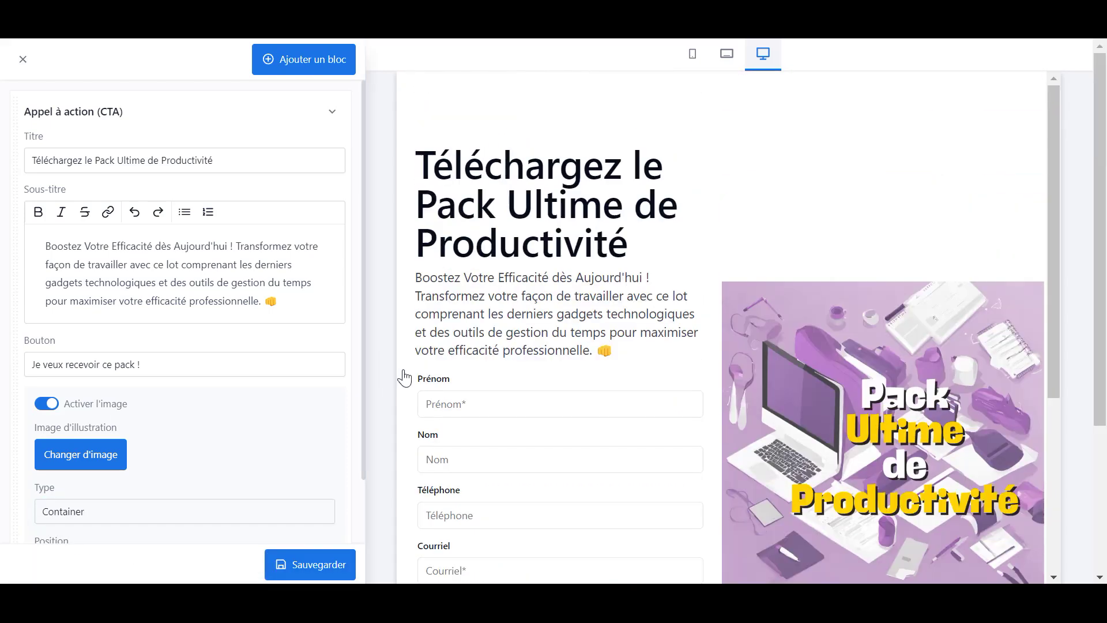
pyautogui.scroll(-5, 526, 252)
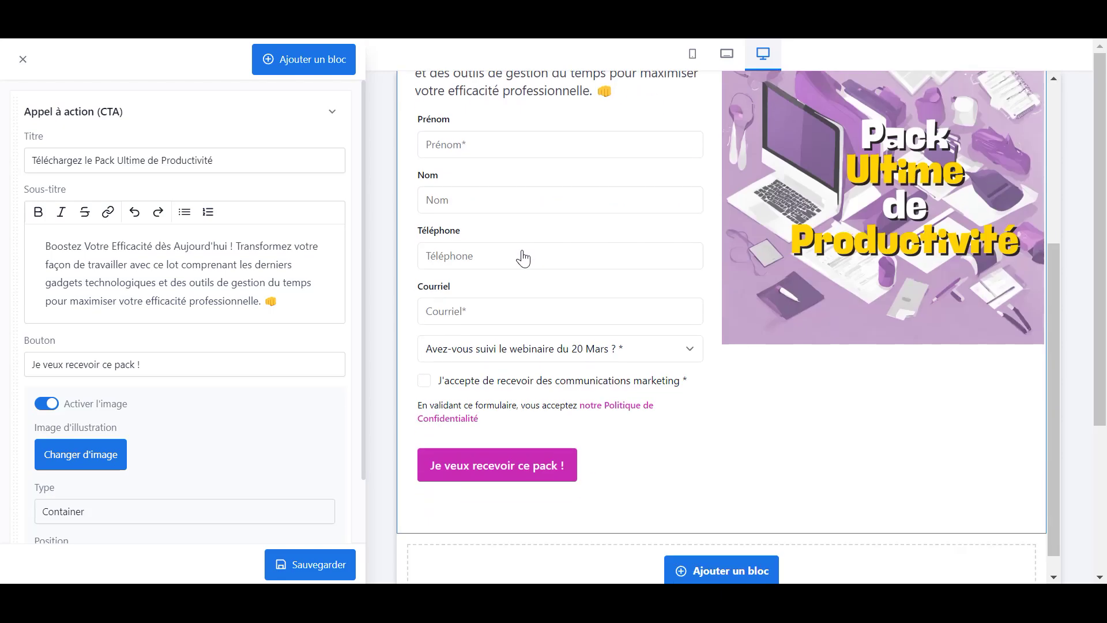
pyautogui.click(334, 62)
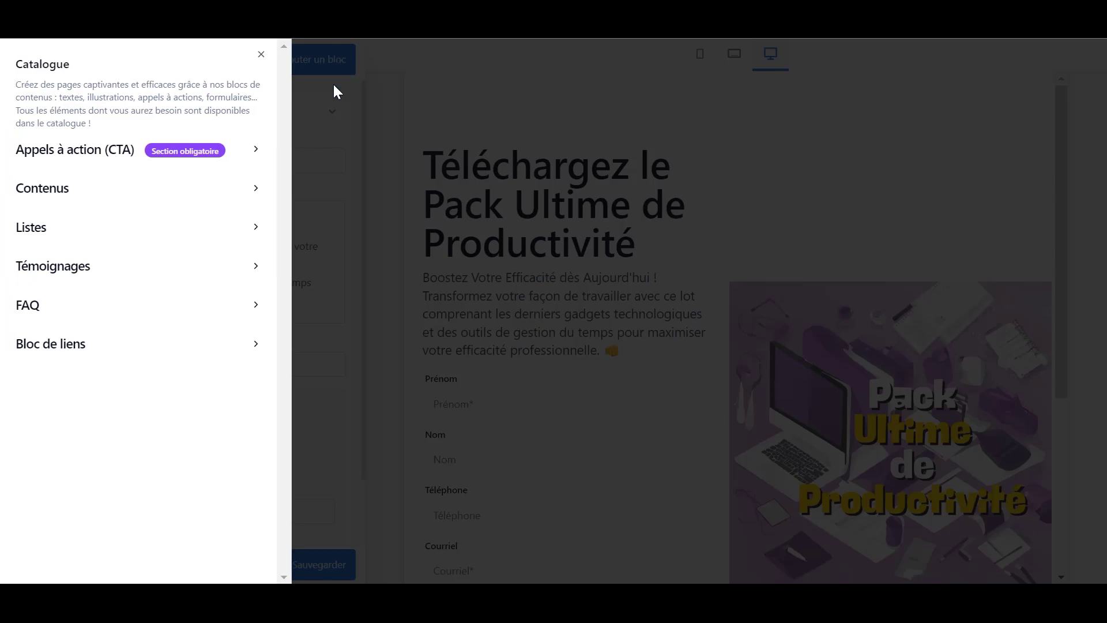
pyautogui.click(149, 264)
pyautogui.click(256, 188)
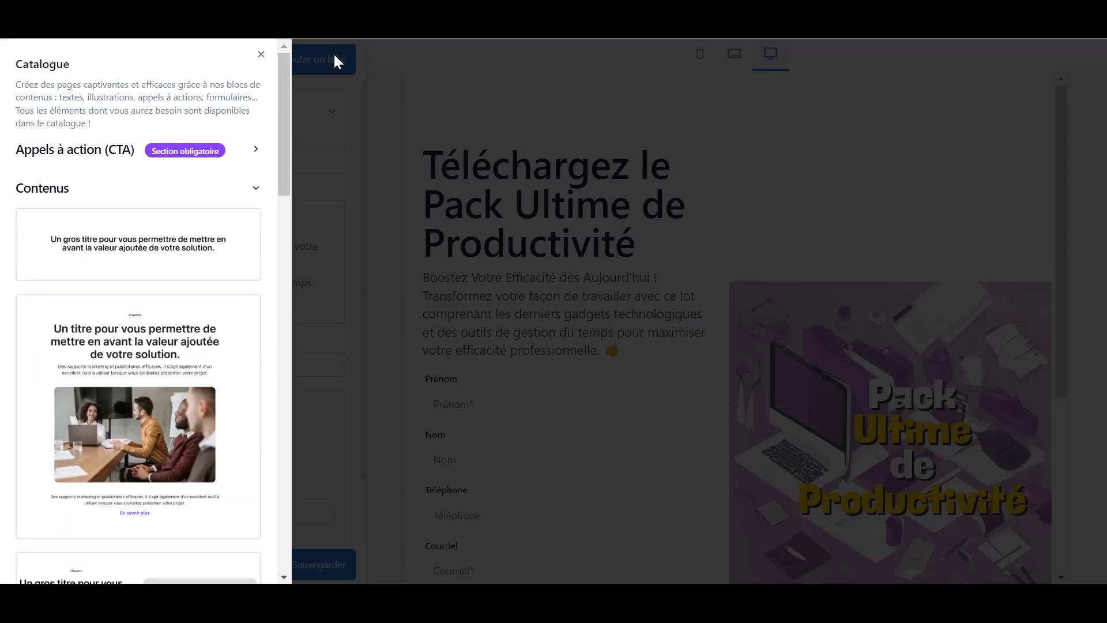
pyautogui.click(261, 56)
# - Save the capture page and continue to the download access settings
pyautogui.scroll(-1, 346, 381)
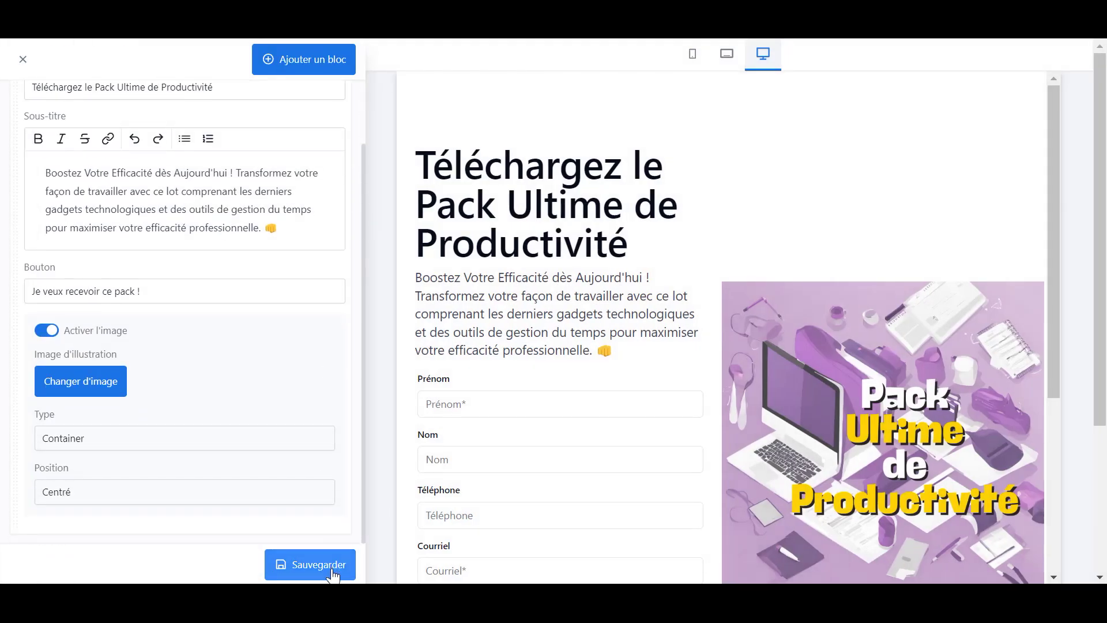
pyautogui.click(334, 568)
pyautogui.scroll(-4, 905, 395)
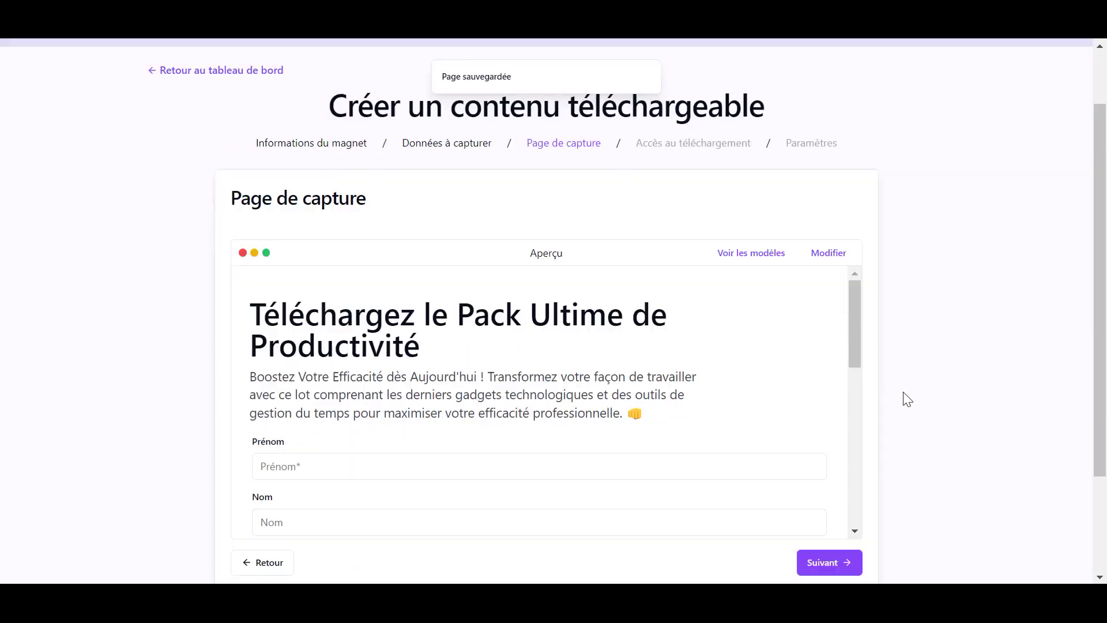
pyautogui.click(827, 427)
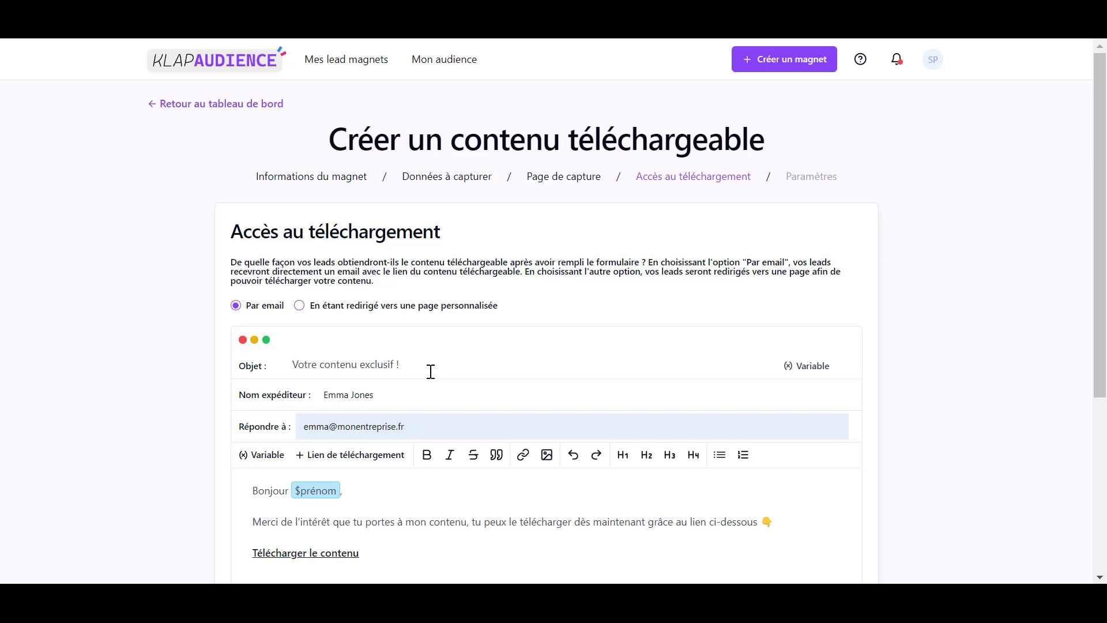
# - Set the email subject to the Prénom variable followed by "Votre Pack Ultime de Productivité vous attend !"
pyautogui.click(808, 376)
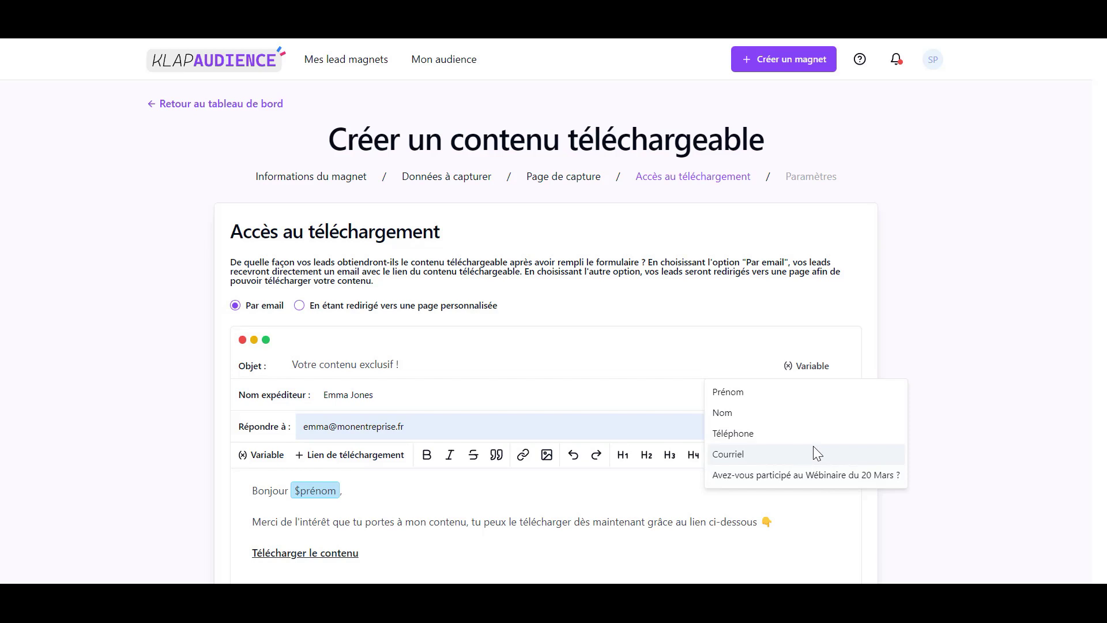
pyautogui.click(819, 402)
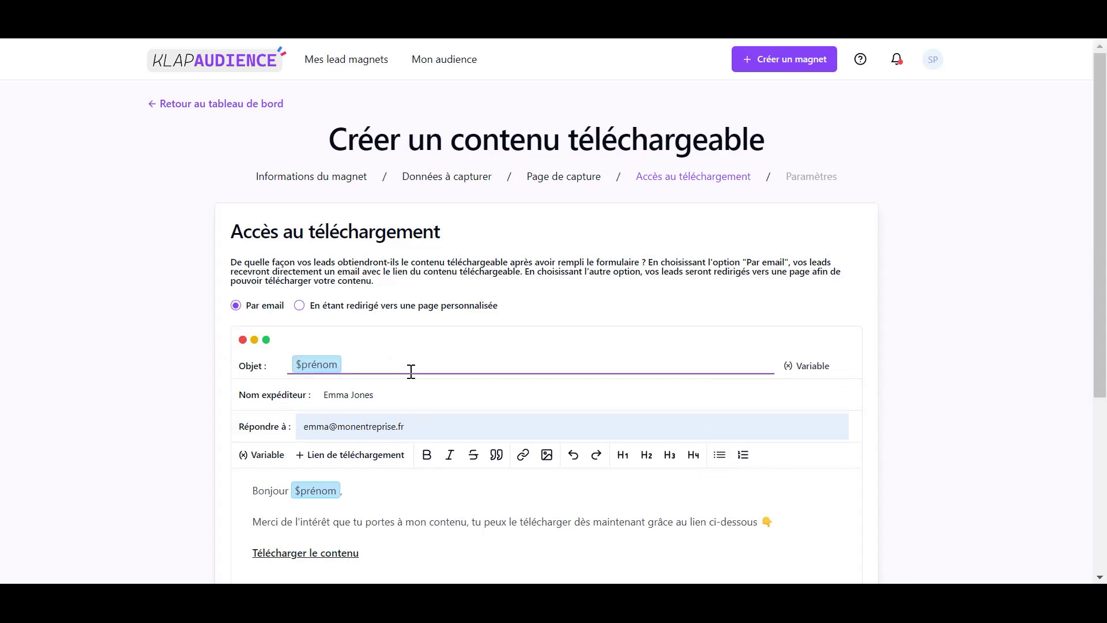
pyautogui.write('Votre Pack Ultime de Productivité vous attend !')
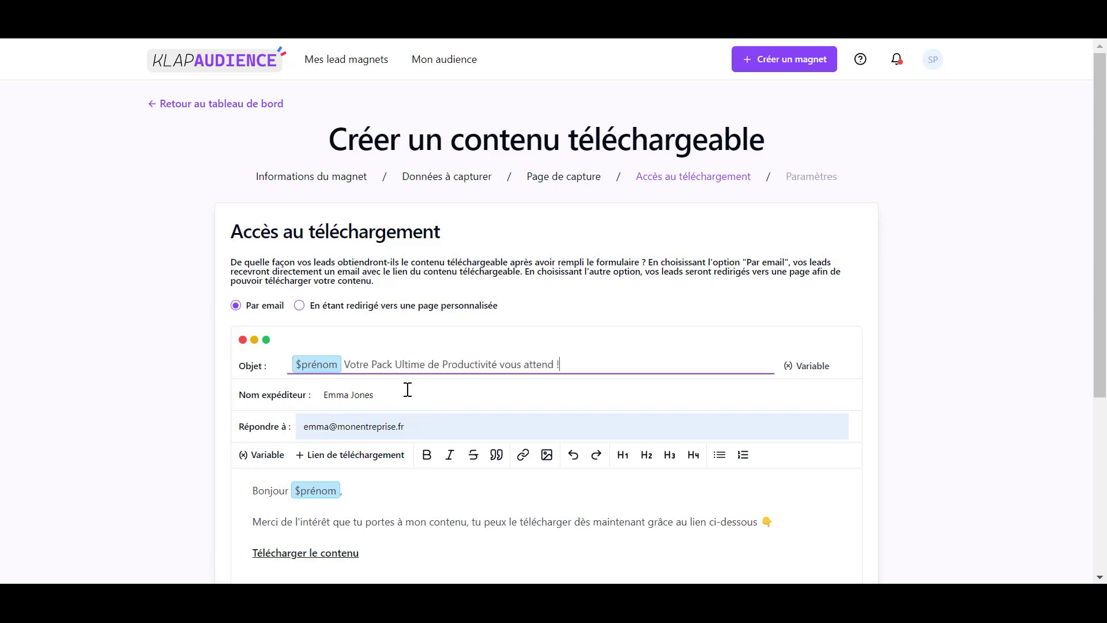
# - Add "- Mon entreprise" after the sender's name and check the reply-to email address
pyautogui.click(419, 393)
pyautogui.click(489, 430)
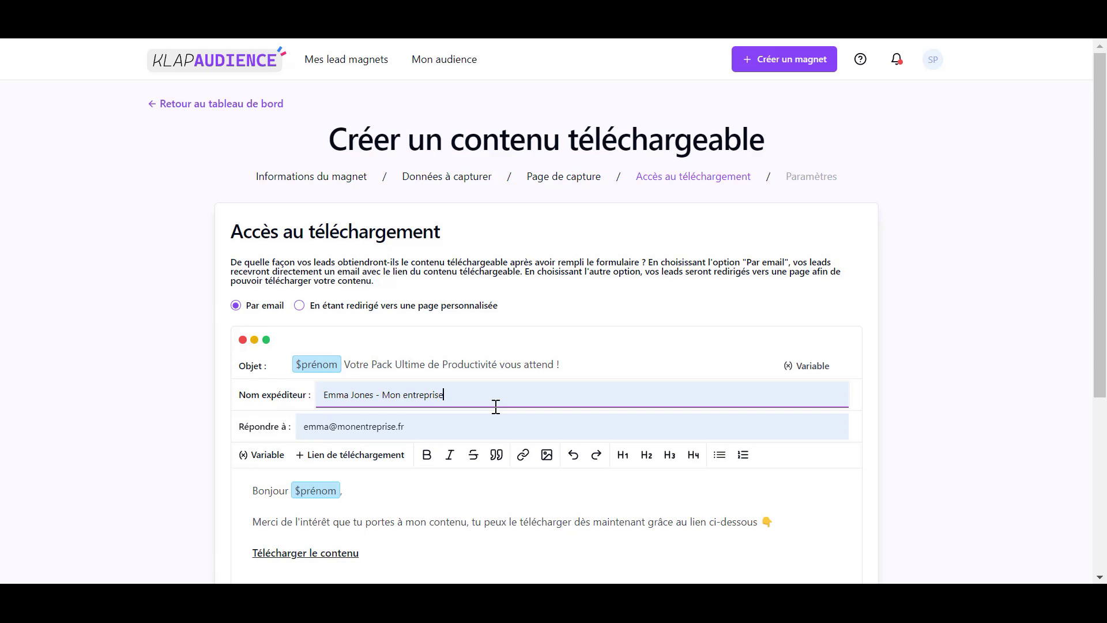
pyautogui.click(487, 425)
pyautogui.click(302, 426)
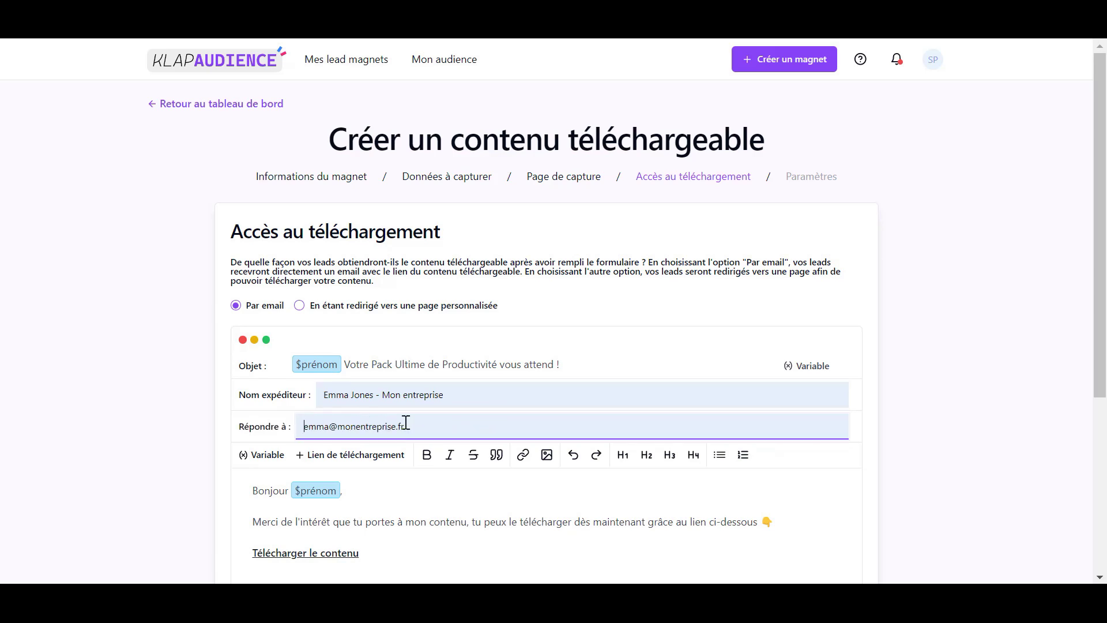
# - Insert the Nom variable after the Prénom variable in the email greeting
pyautogui.scroll(-2, 524, 484)
pyautogui.click(261, 368)
pyautogui.click(260, 415)
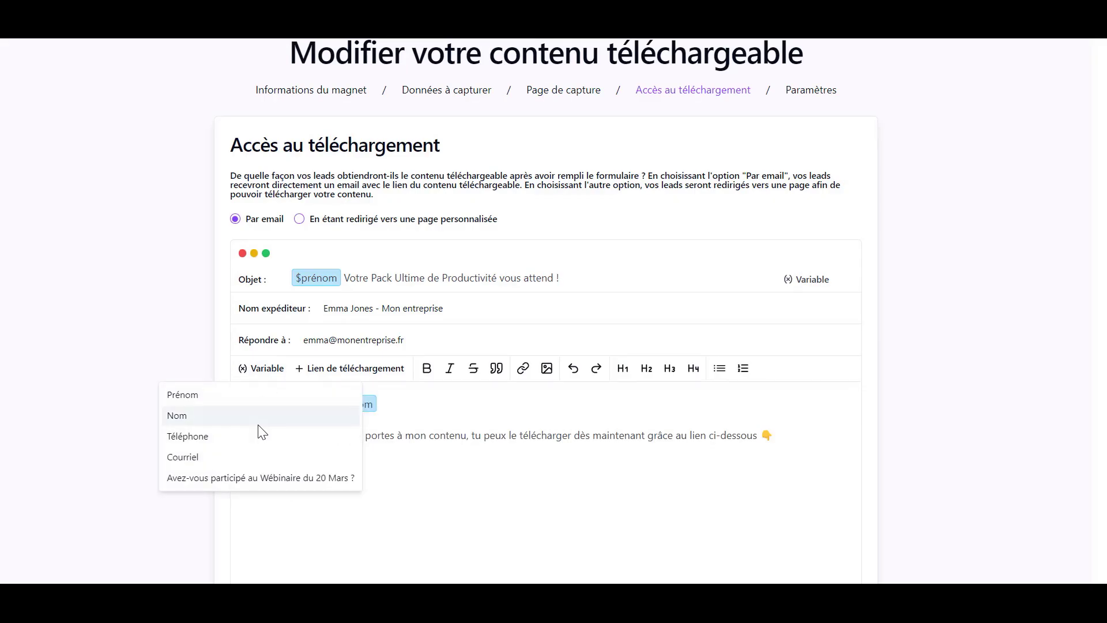
pyautogui.click(427, 404)
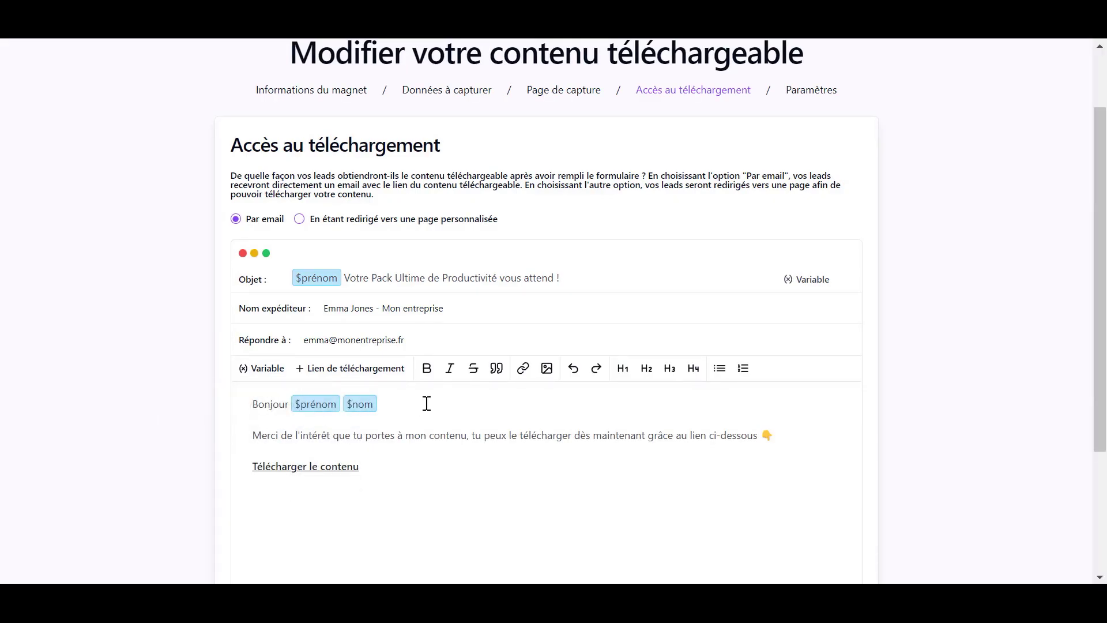
# - Replace the email's default message and download link with the prepared text beginning "Félicitations ! Vous êtes sur le point de faire passer votre productivité"
pyautogui.tripleClick(367, 436)
pyautogui.keyDown('shift'); pyautogui.click(387, 469); pyautogui.keyUp('shift')
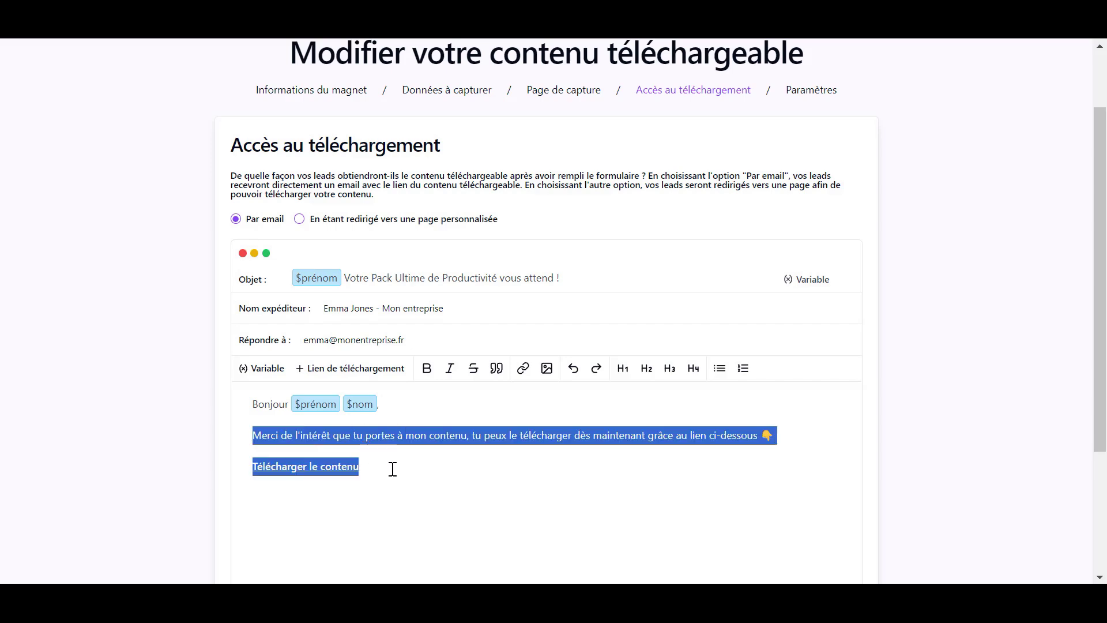
pyautogui.hotkey('ctrl', 'v')
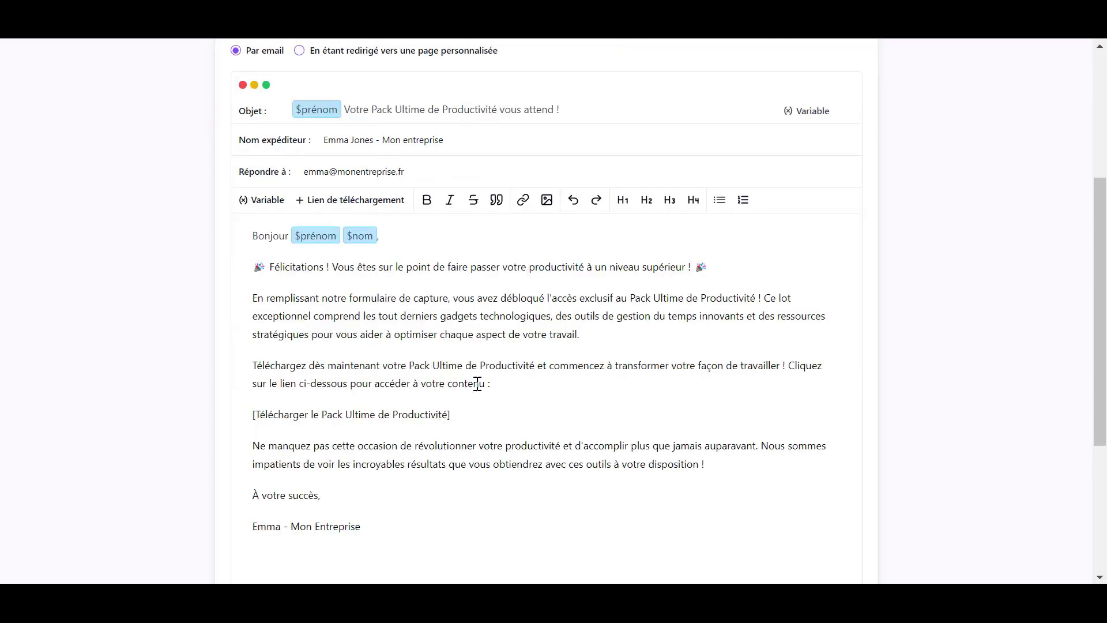
# - Turn the text "[Télécharger le Pack Ultime de Productivité]" in the email body into the download link, keeping it as the label
pyautogui.moveTo(459, 415); pyautogui.dragTo(248, 416)
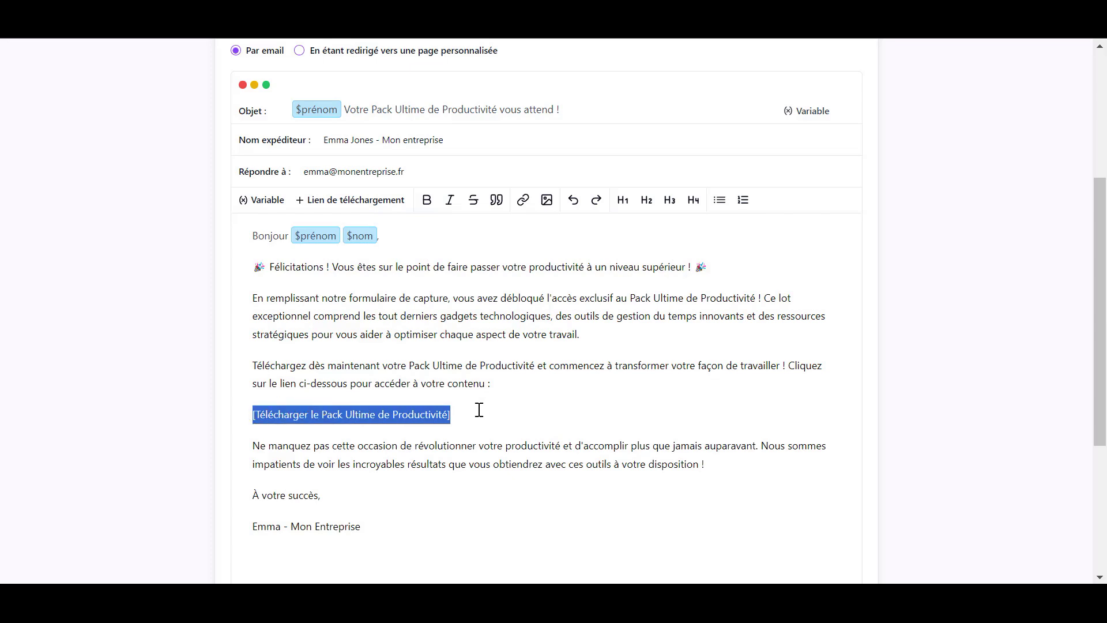
pyautogui.click(383, 200)
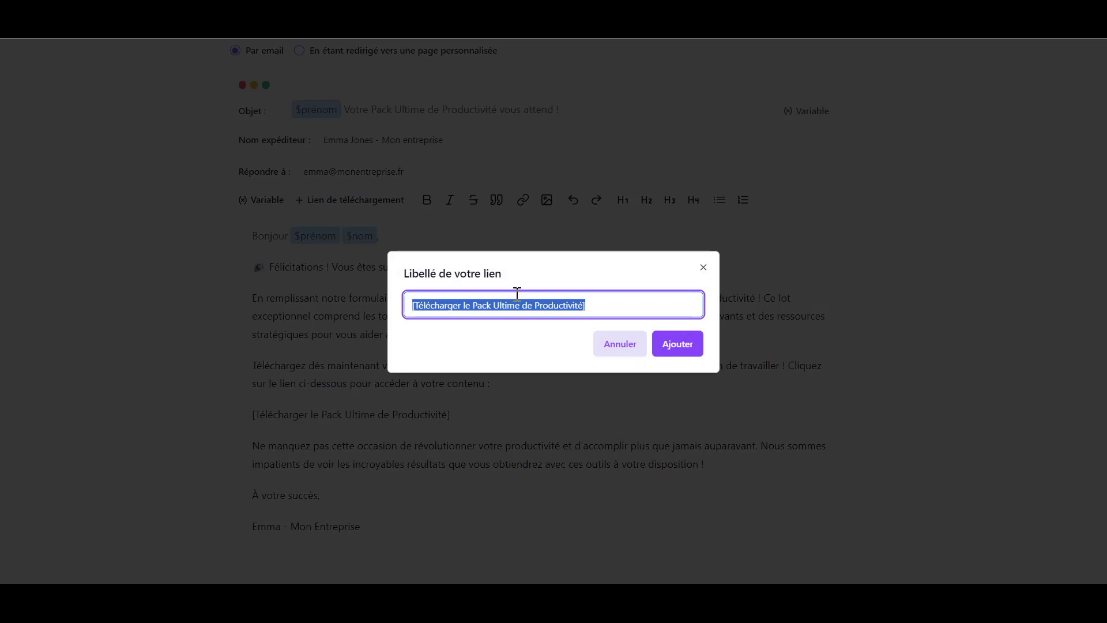
pyautogui.click(672, 344)
pyautogui.click(511, 446)
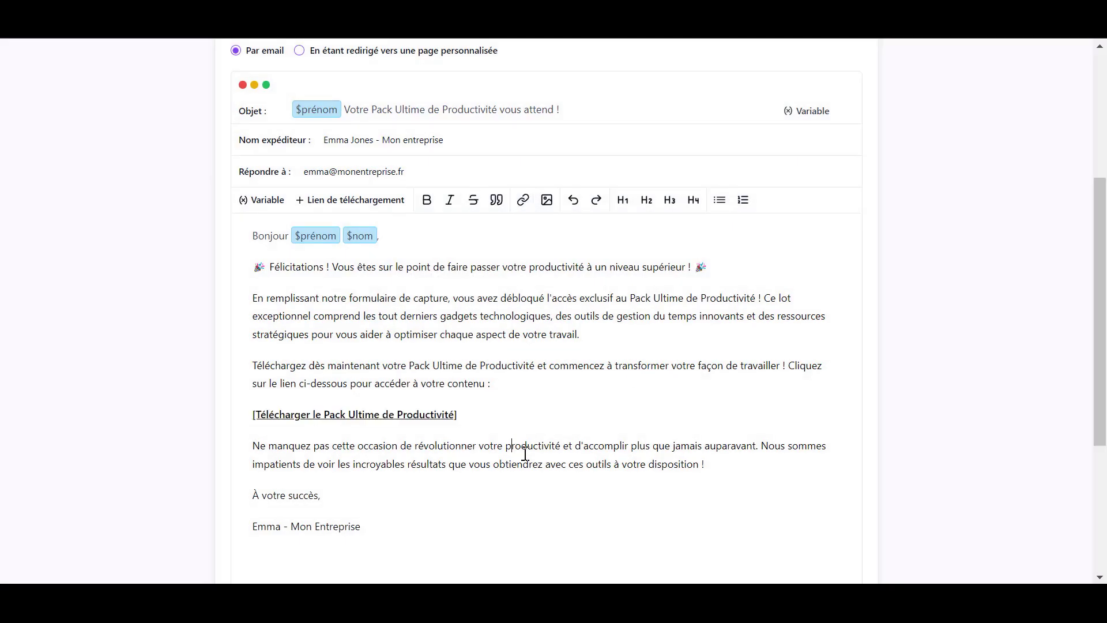
# - Make the closing line "À votre succès," bold in the download email
pyautogui.scroll(-2, 450, 469)
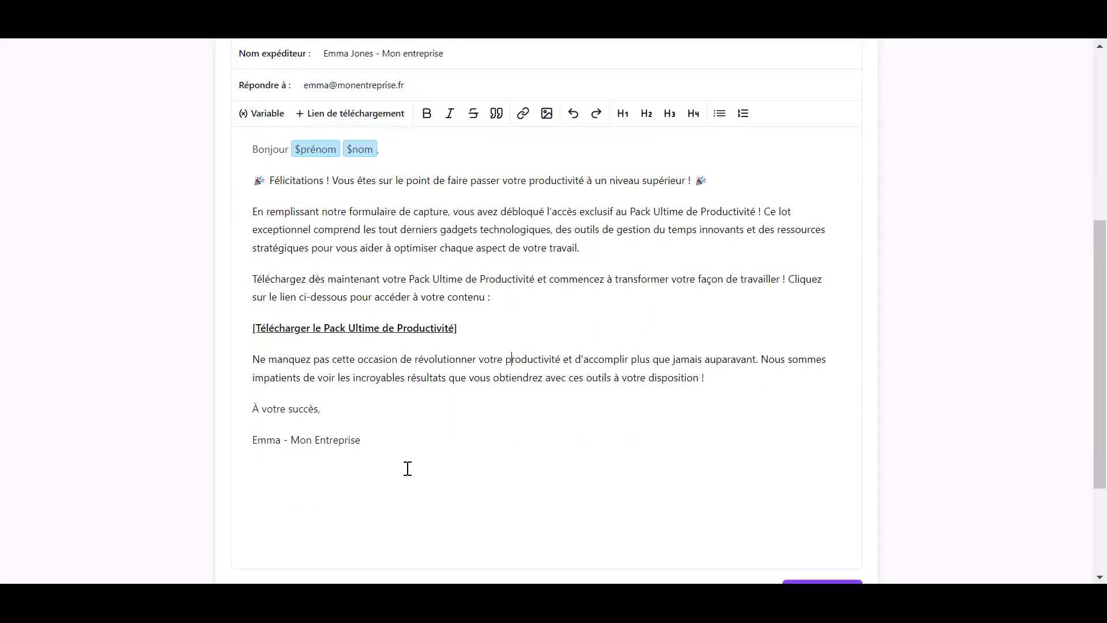
pyautogui.tripleClick(300, 406)
pyautogui.click(427, 114)
pyautogui.scroll(2, 494, 453)
pyautogui.click(399, 535)
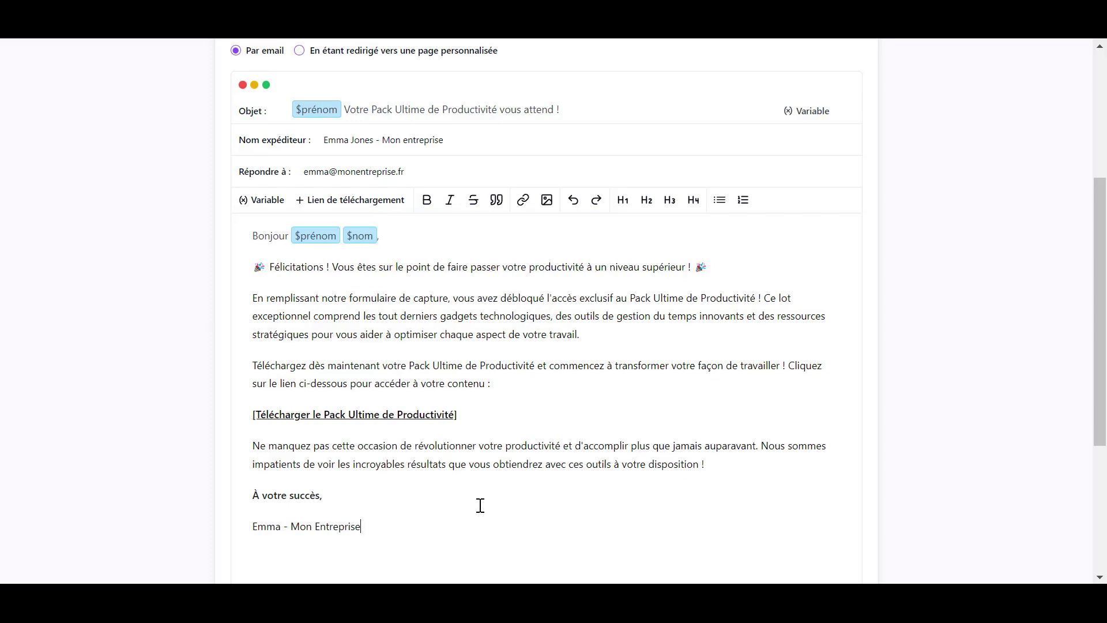
# - Check the option of redirecting leads to a personalised page, keep delivery "Par email", and continue to the Paramètres stage
pyautogui.scroll(-3, 509, 486)
pyautogui.click(835, 507)
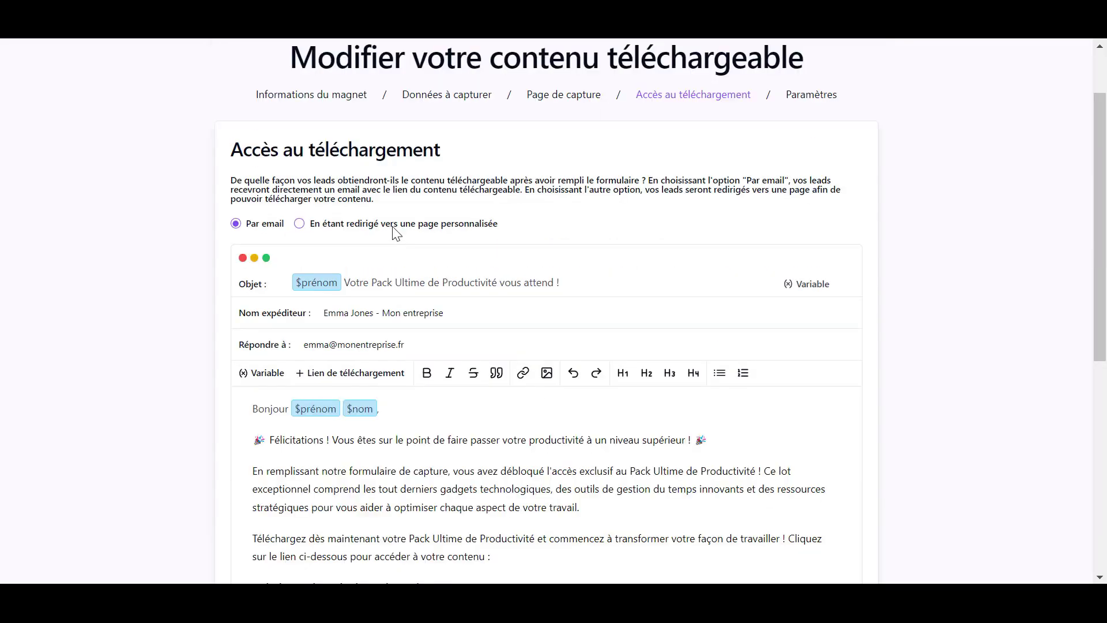
pyautogui.click(396, 228)
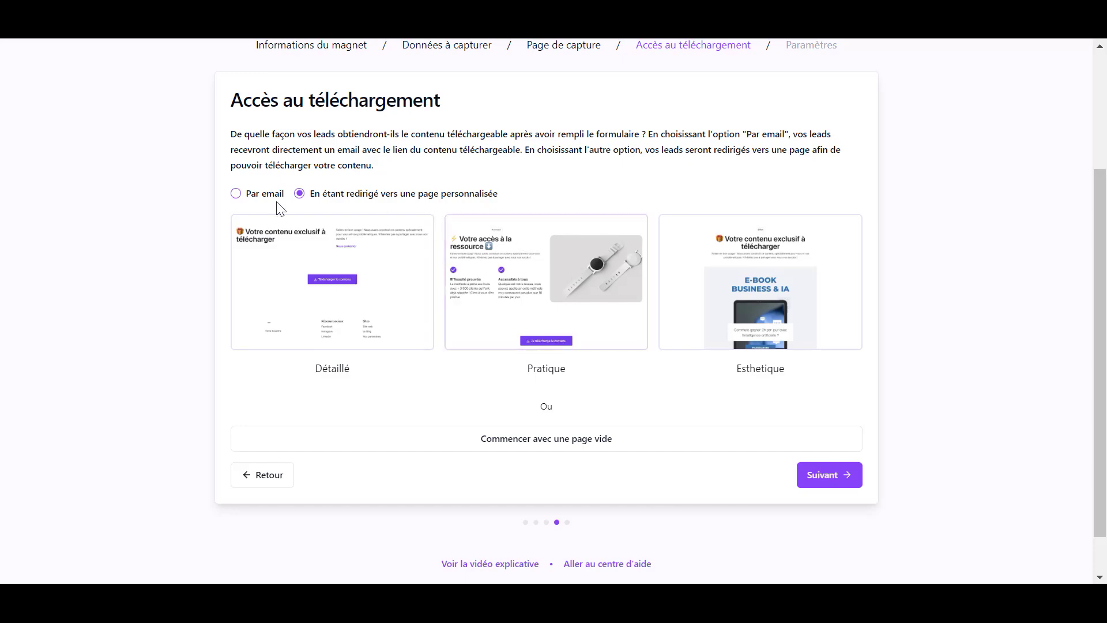
pyautogui.click(236, 193)
pyautogui.scroll(-3, 577, 519)
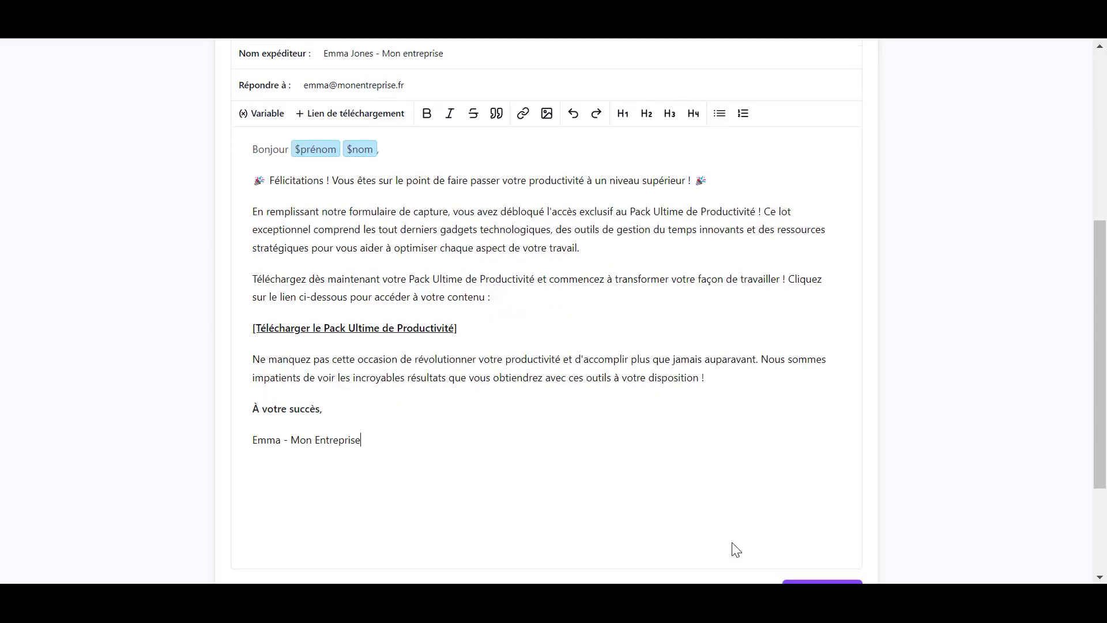
pyautogui.click(837, 508)
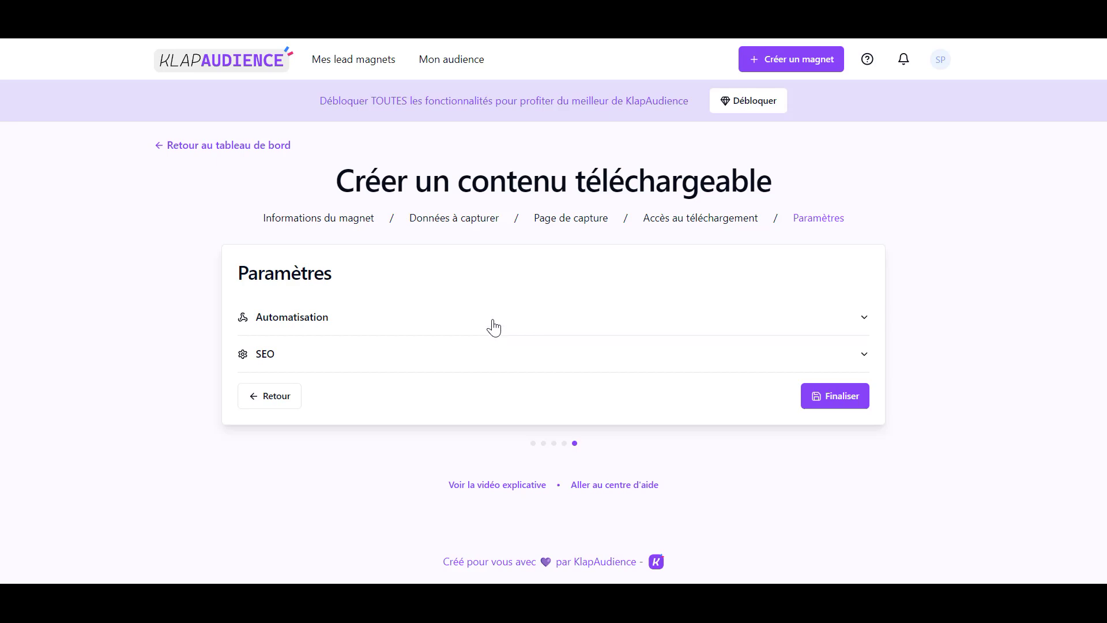
# - Examine the webhook automation settings and the available help resources
pyautogui.click(422, 326)
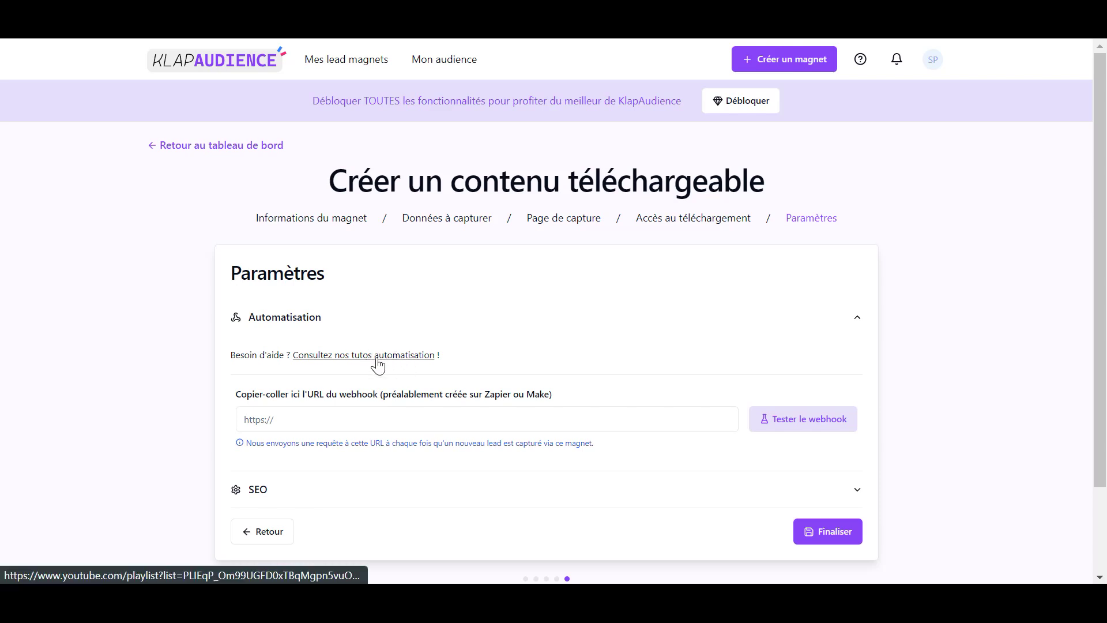
pyautogui.click(866, 60)
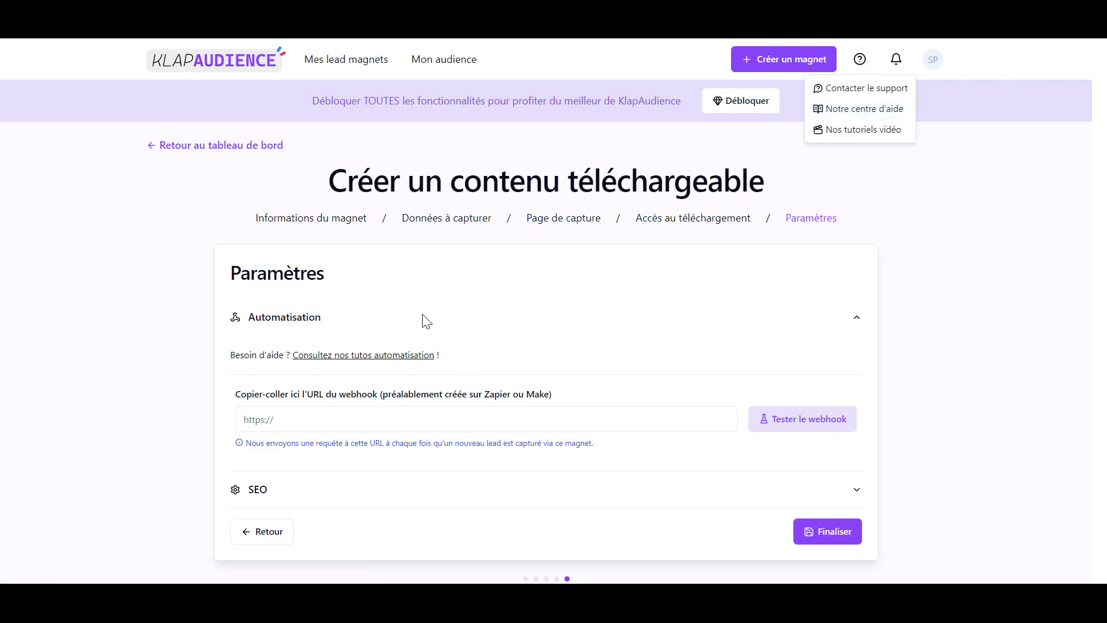
# - Set the capture page's SEO title to "Téléchargez le Pack Ultime de Productivité - Boostez Votre Efficacité dès Aujourd'hui !"
pyautogui.click(258, 491)
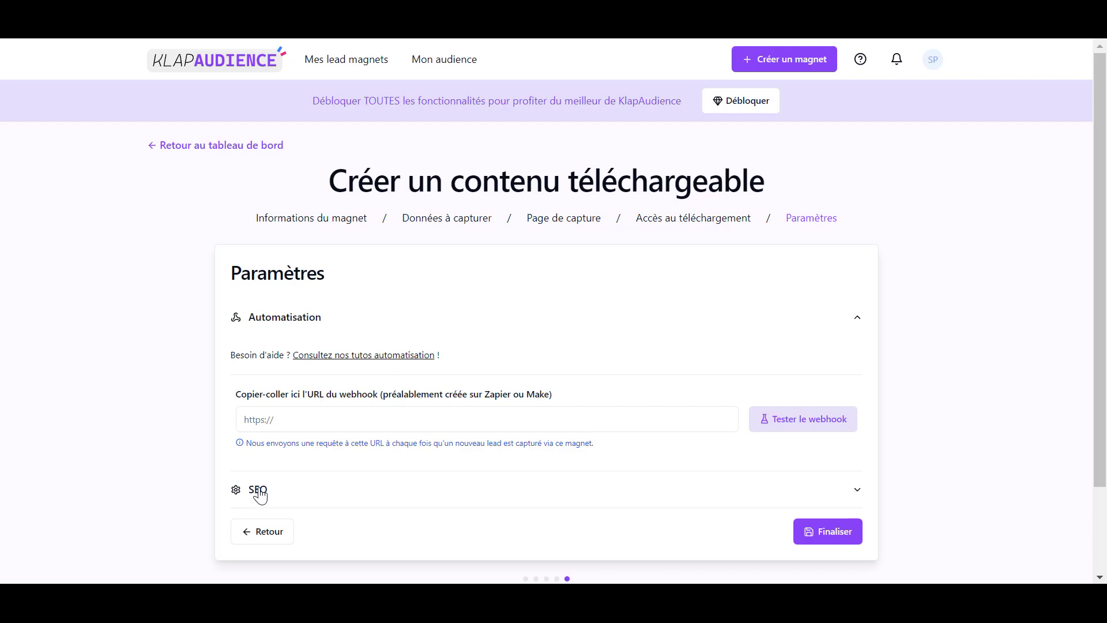
pyautogui.scroll(-3, 491, 420)
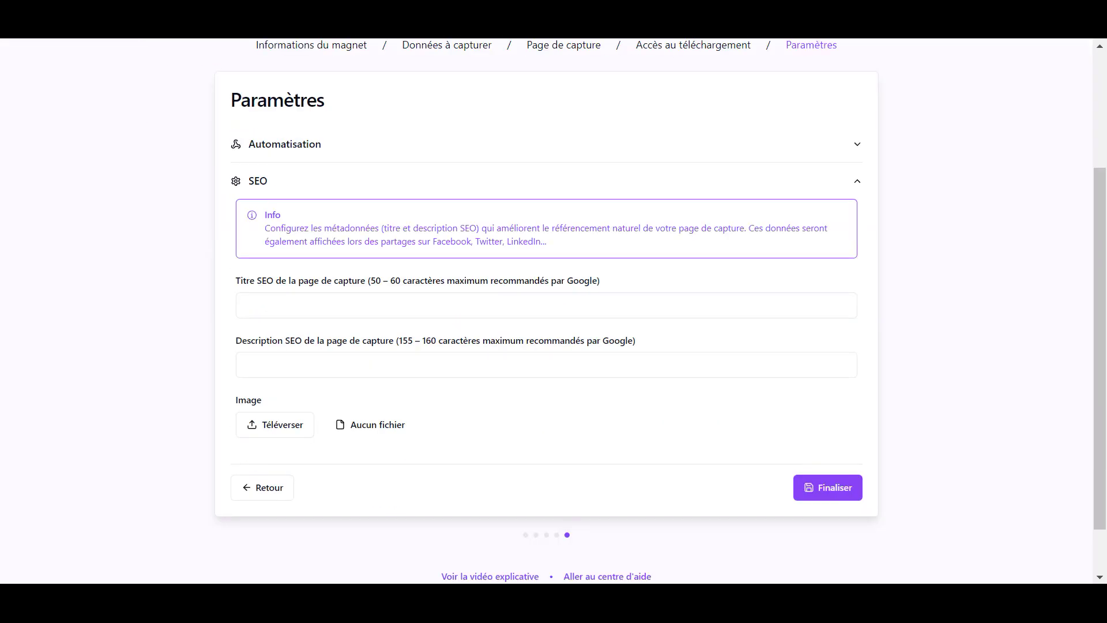
pyautogui.click(321, 301)
pyautogui.write("Téléchargez le Pack Ultime de Productivité - Boostez Votre Efficacité dès Aujourd'hui !")
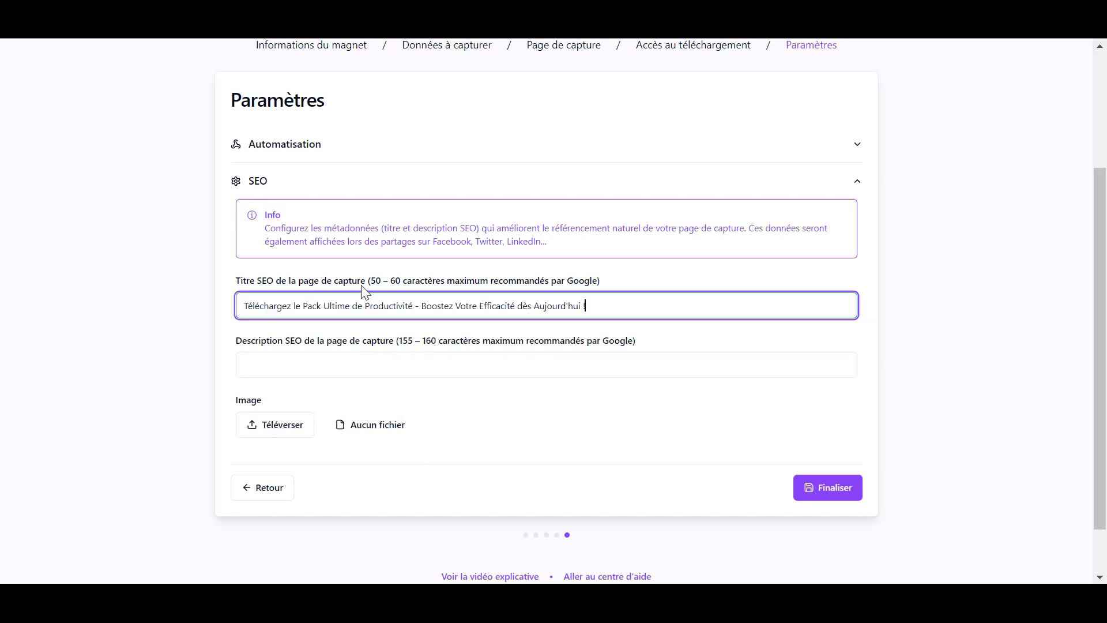
# - Fill the SEO description with the prepared text about transforming "votre façon de travailler avec le Pack Ultime de Productivité" and open the SEO image upload
pyautogui.click(514, 365)
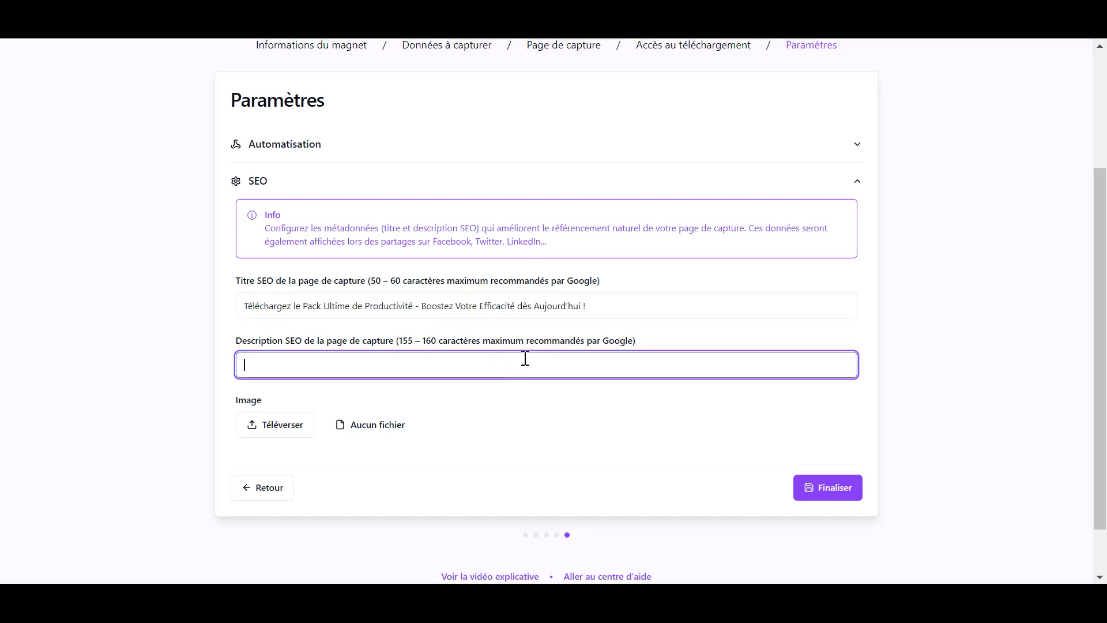
pyautogui.hotkey('ctrl', 'v')
pyautogui.click(285, 430)
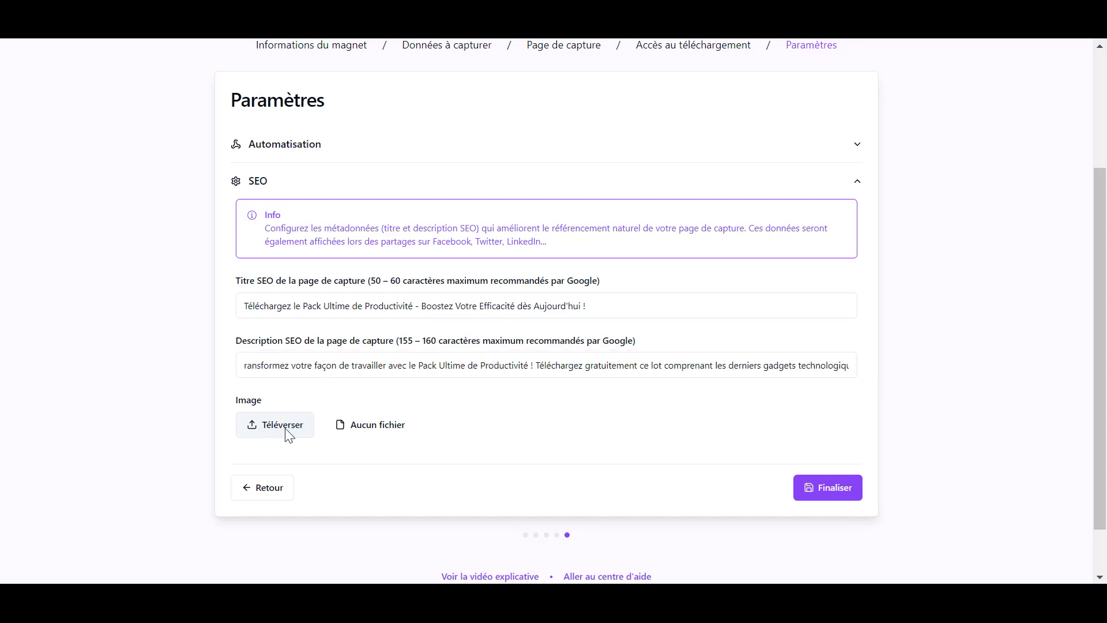
# - Finalise the lead magnet, copy its capture page sharing link and dismiss the sharing dialog
pyautogui.click(834, 488)
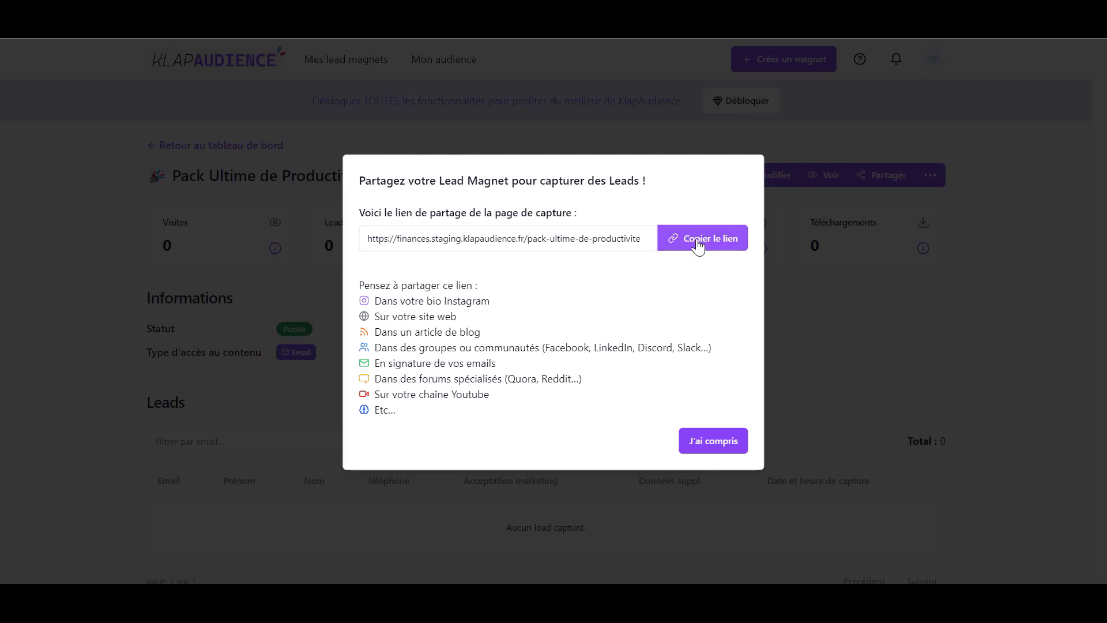
pyautogui.click(669, 240)
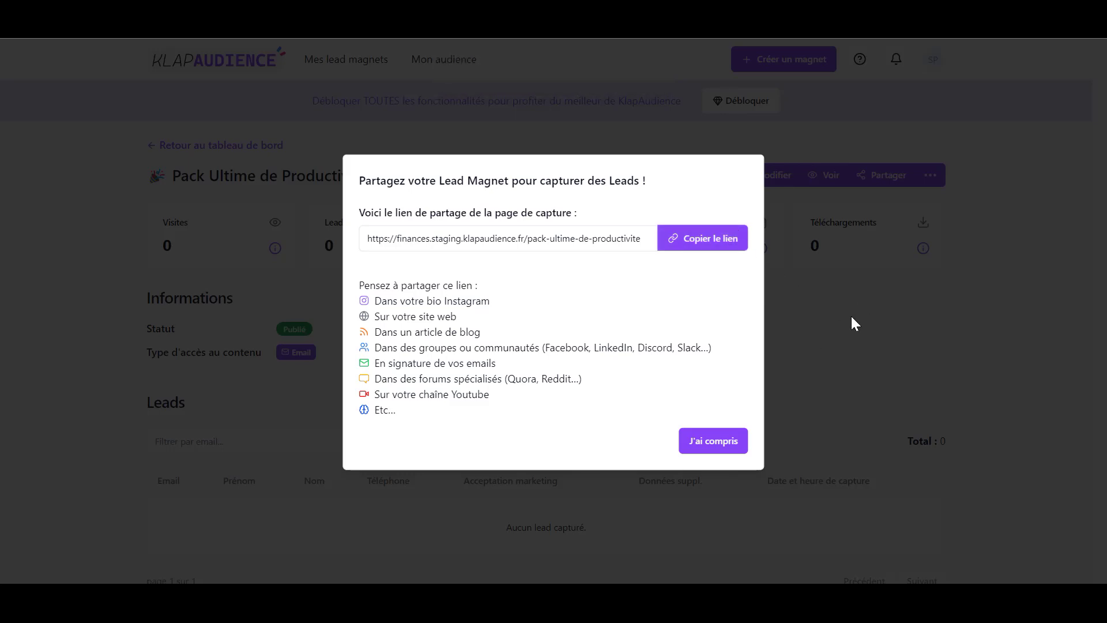
pyautogui.click(729, 444)
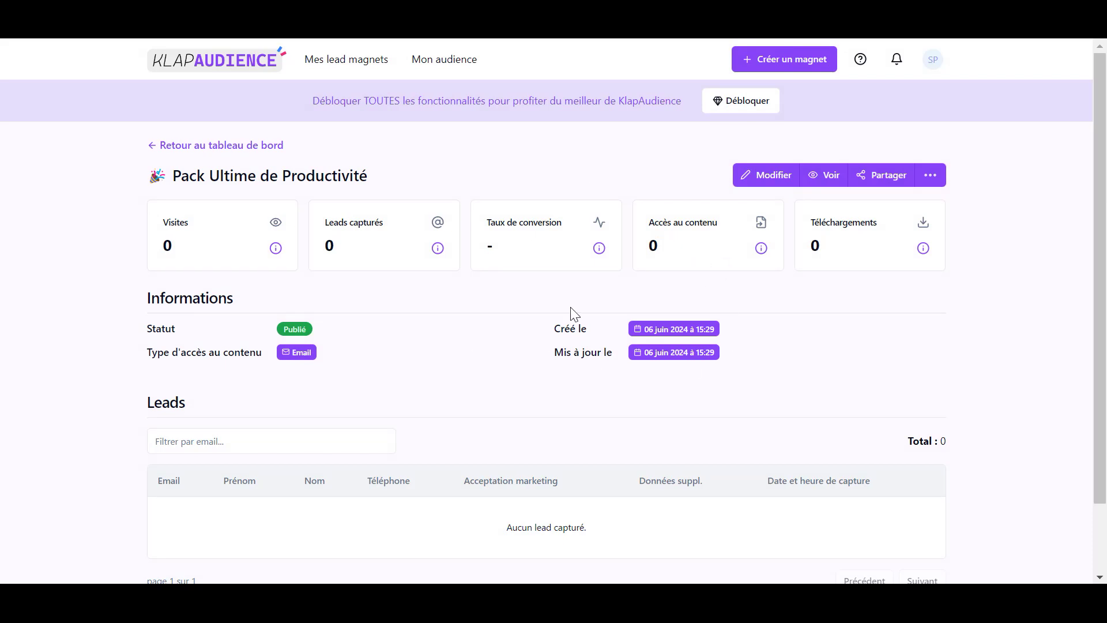
# - Review the archive and delete options of the "Pack Ultime de Productivité" lead magnet without applying either
pyautogui.click(941, 183)
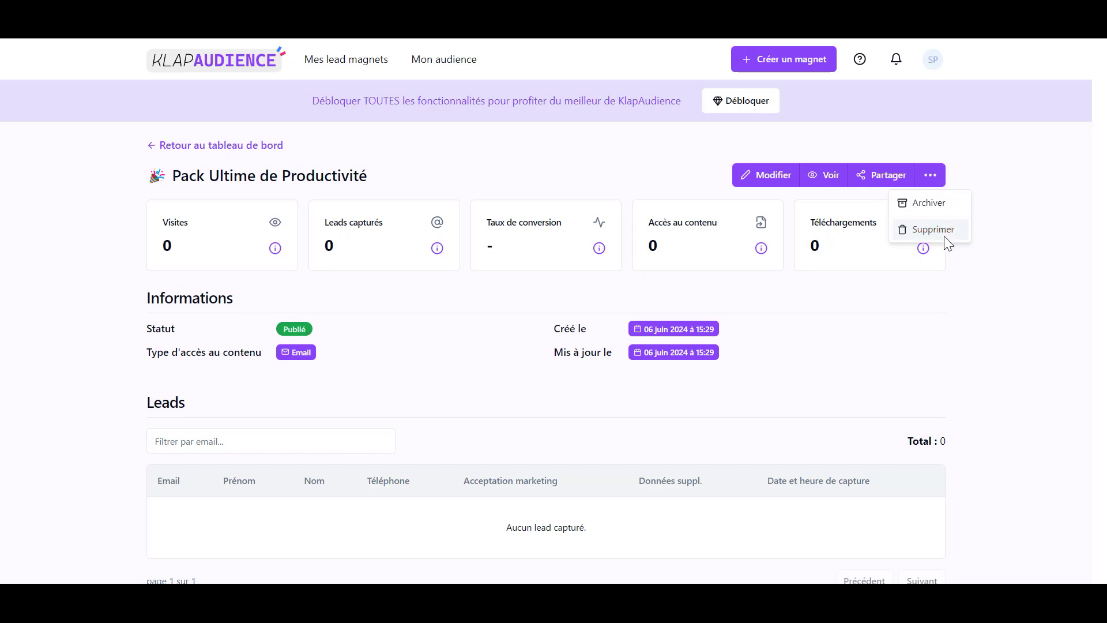
pyautogui.click(835, 339)
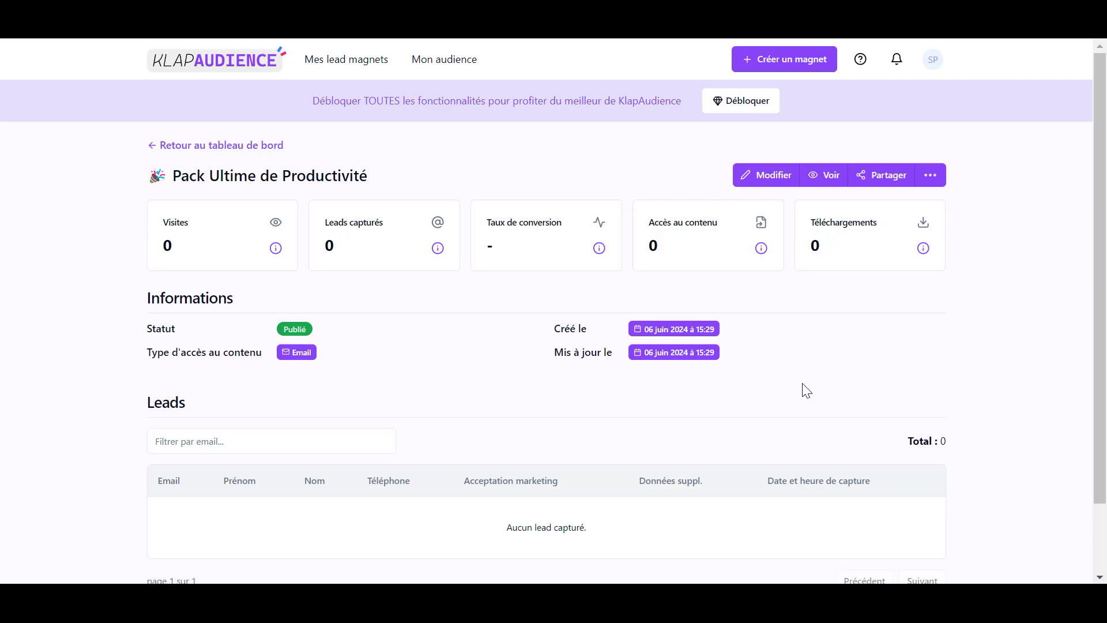
pyautogui.click(938, 181)
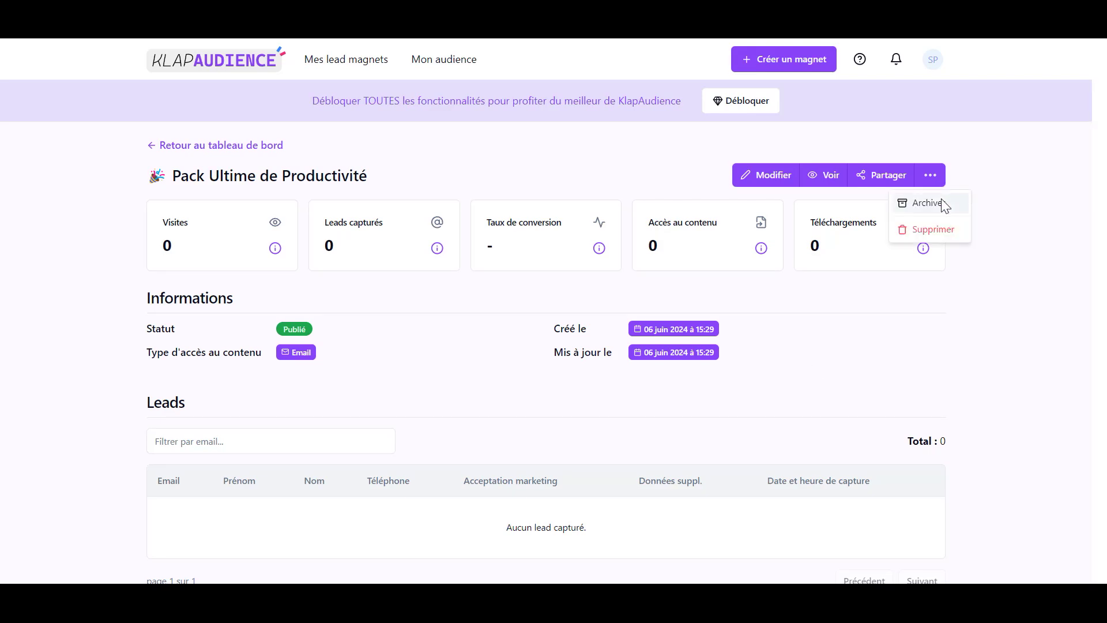
pyautogui.click(940, 306)
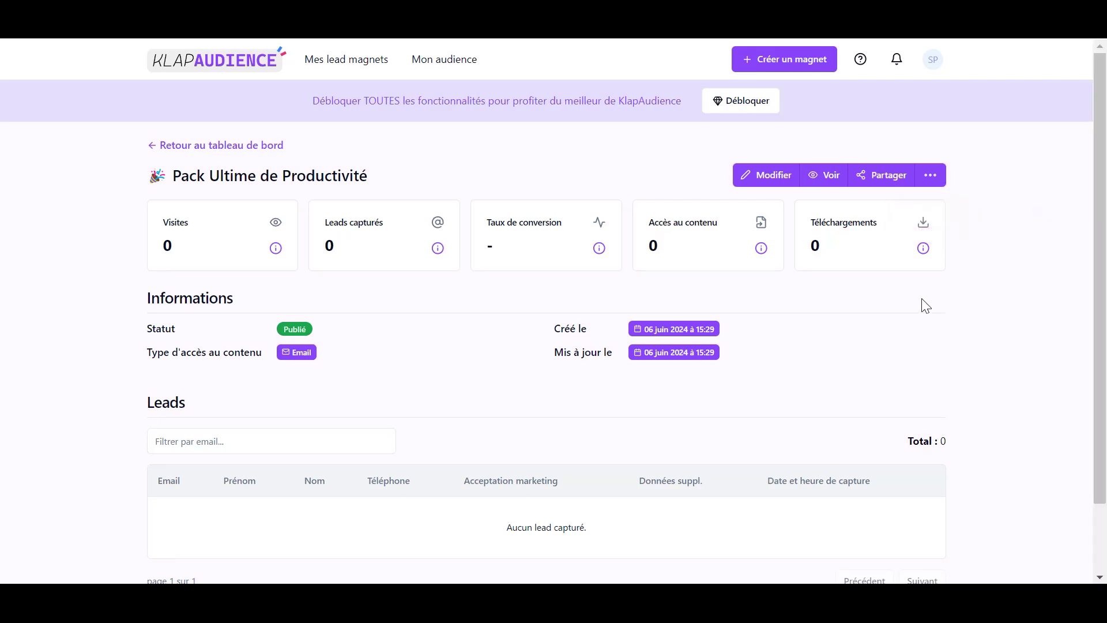
# - Open the viewing options for the lead magnet's capture page and access email
pyautogui.click(818, 180)
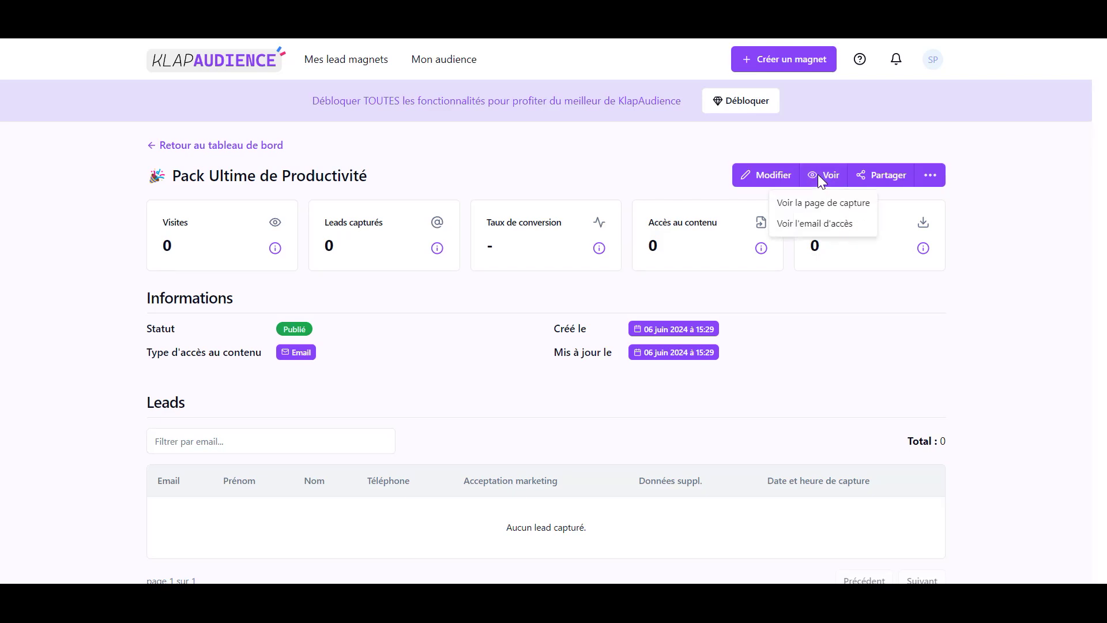